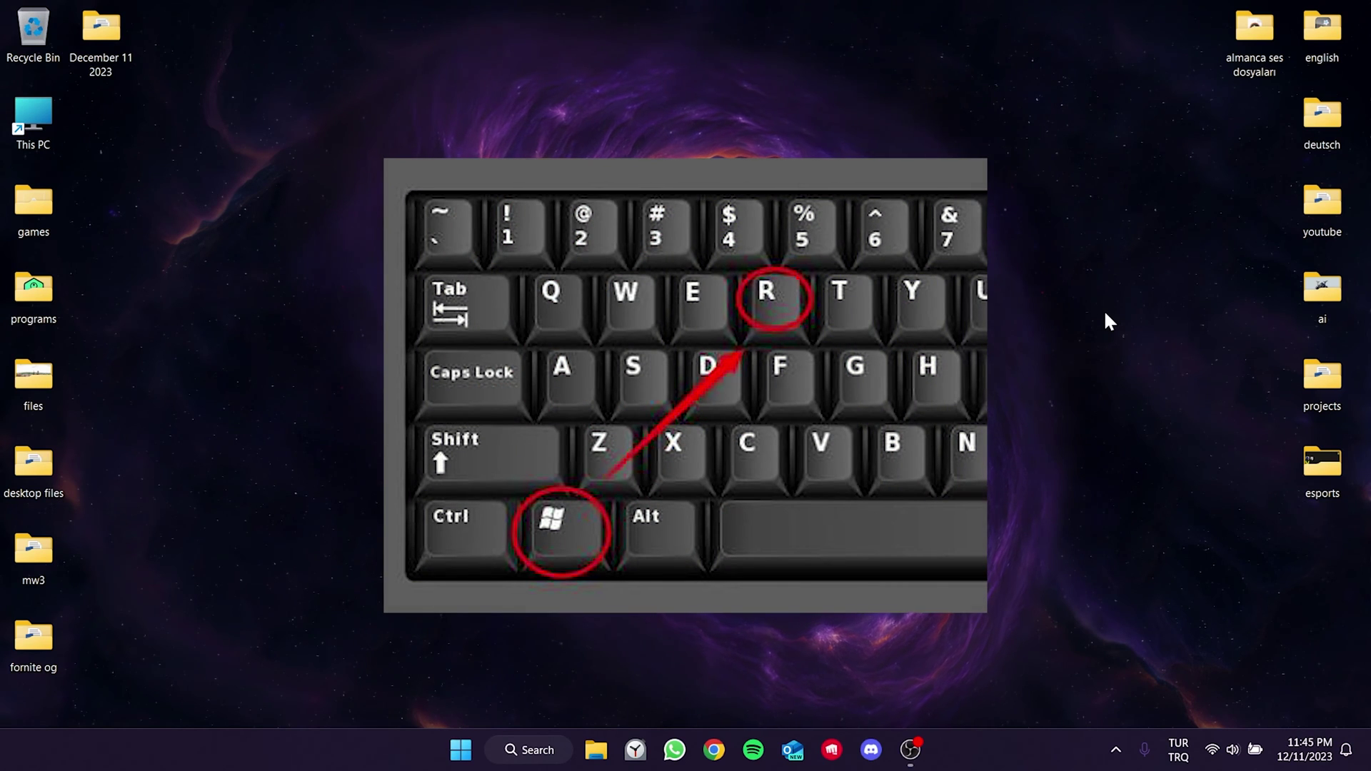
Bring up the Run box with %localappdata% entered in the Open field.
key(super+r)
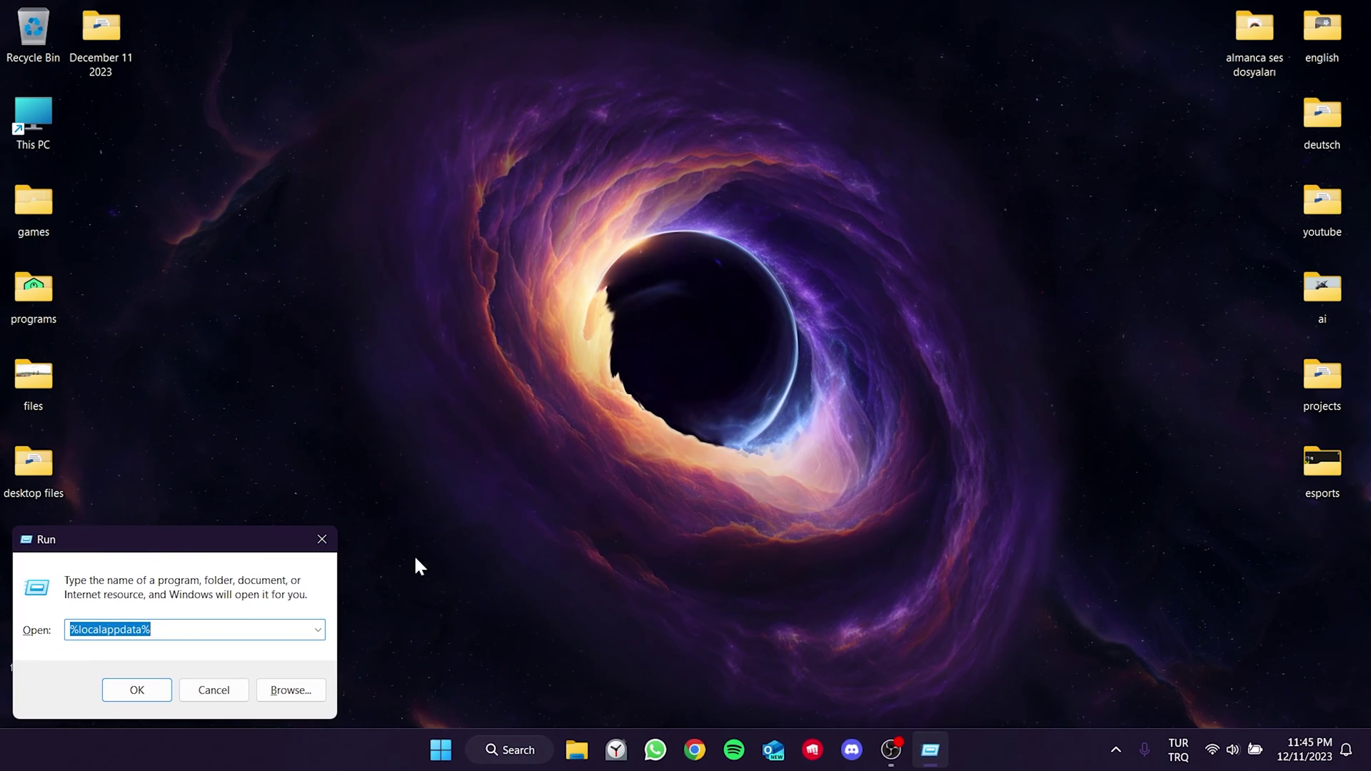
click(184, 628)
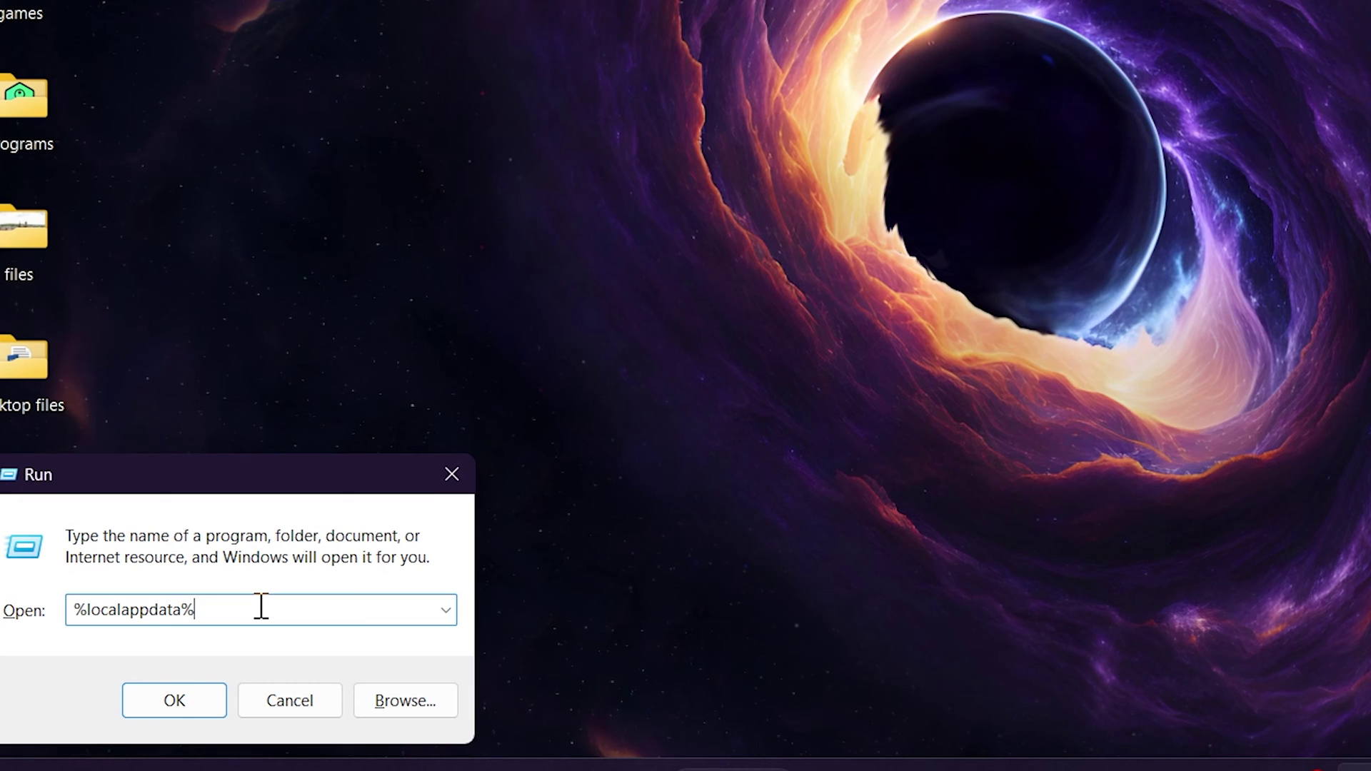
Open the Local AppData folder and delete the Saved folder inside Discovery.
click(182, 702)
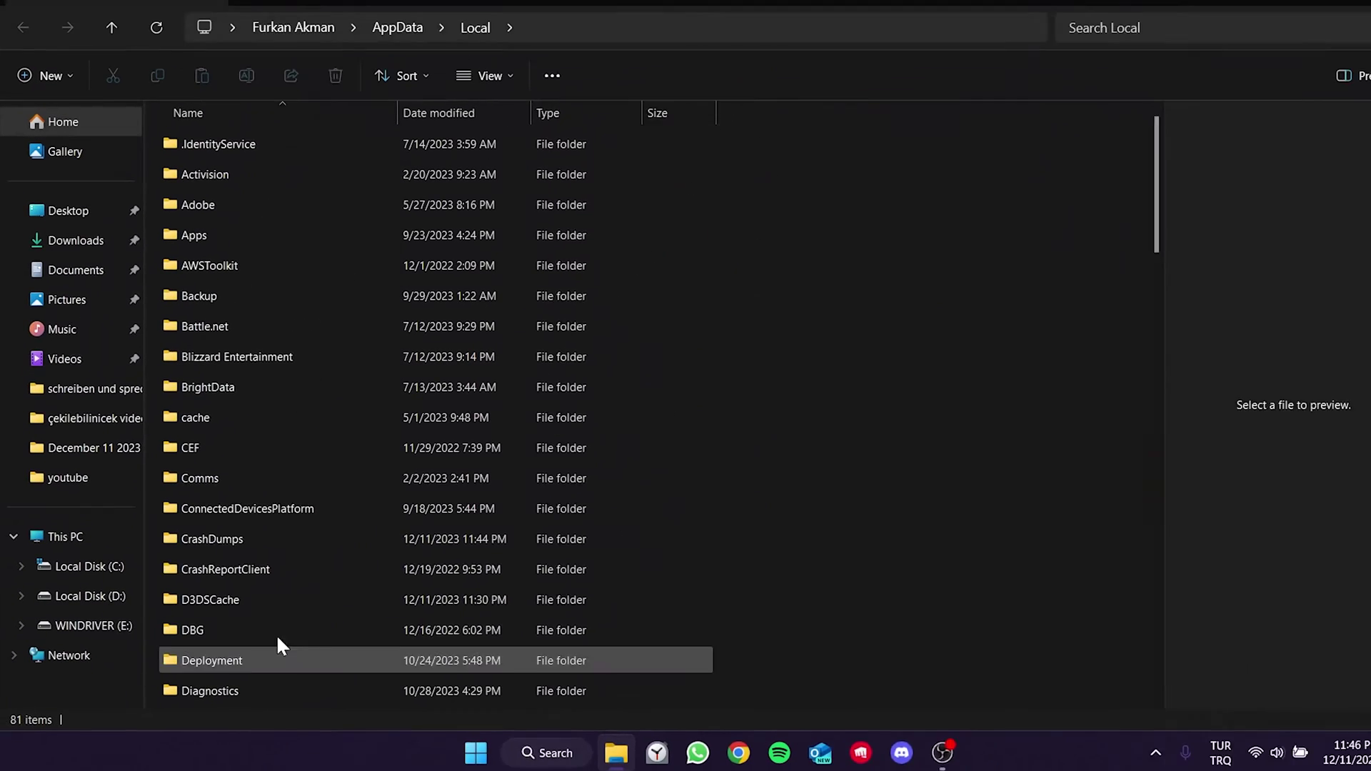
key(d)
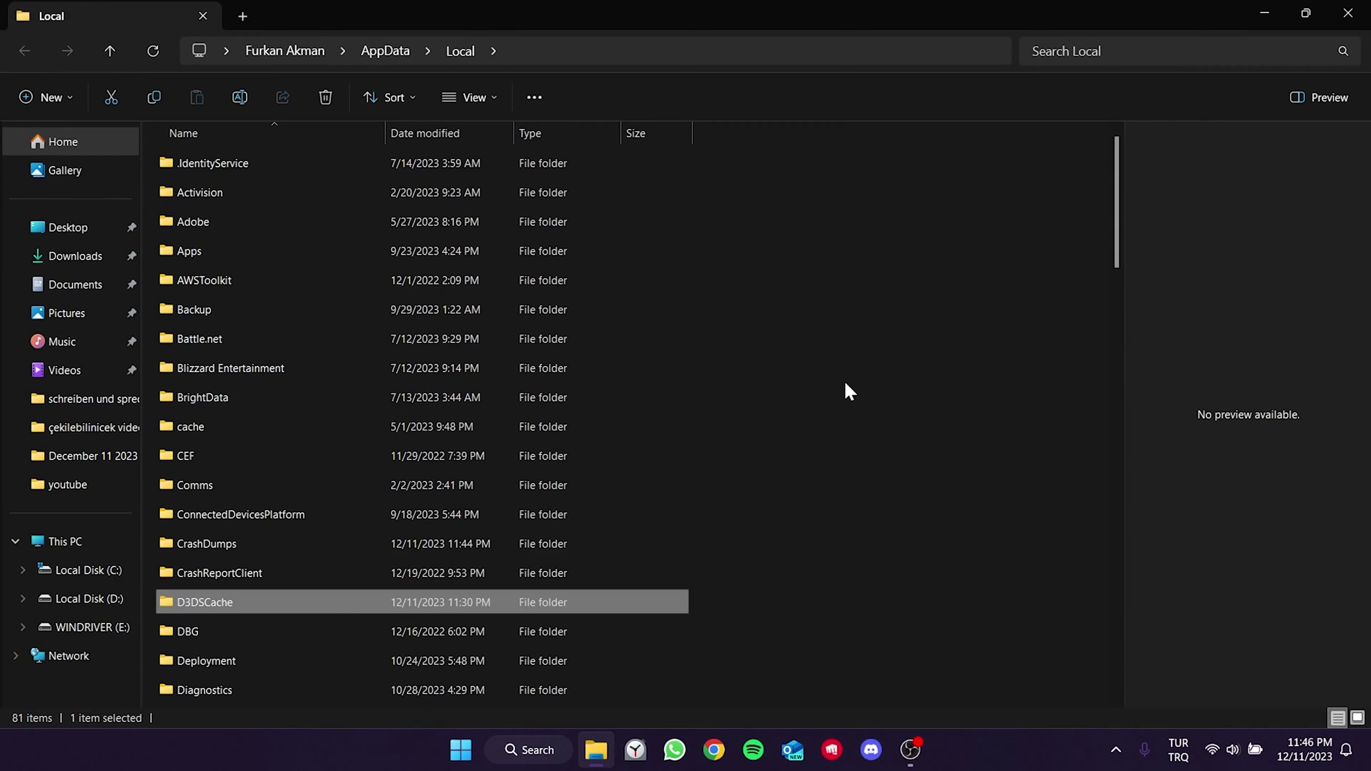
scroll(848, 391, down, 3)
double_click(208, 489)
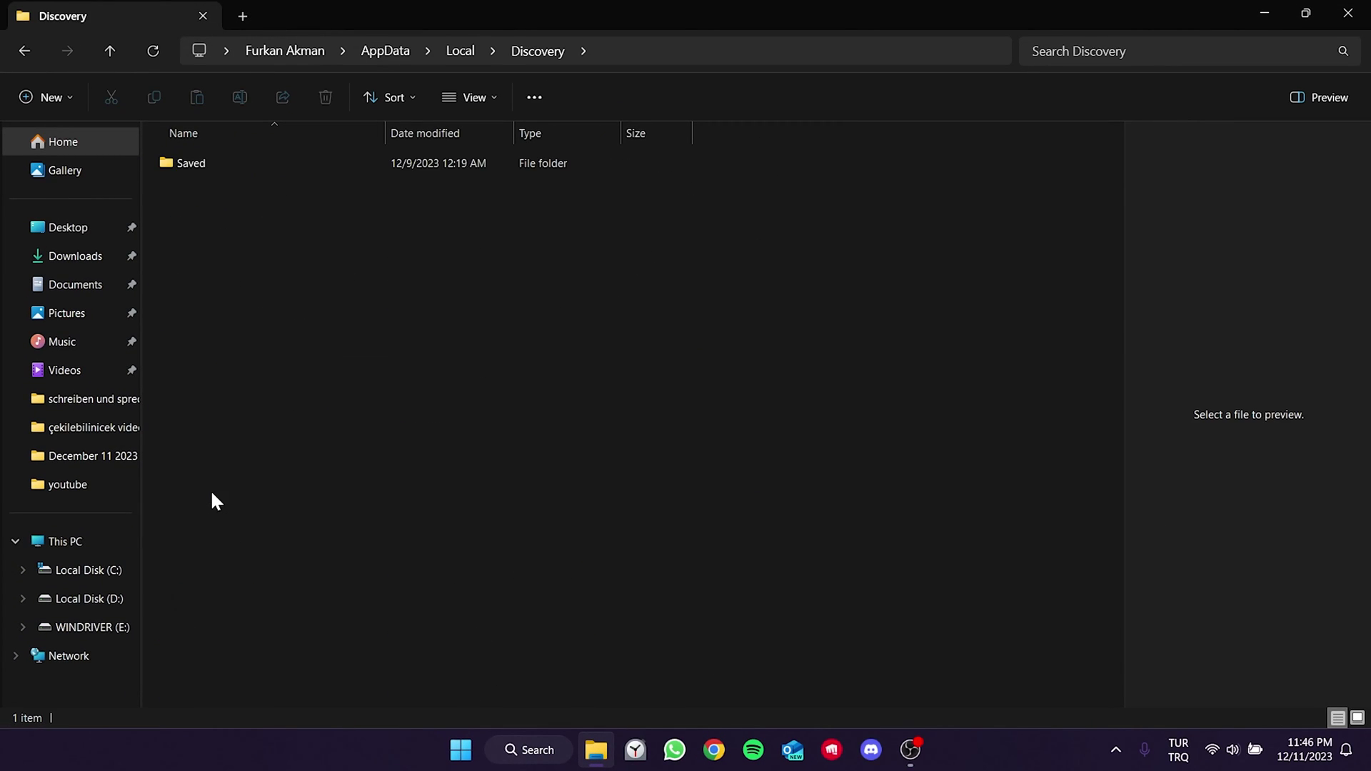
click(250, 160)
right_click(250, 160)
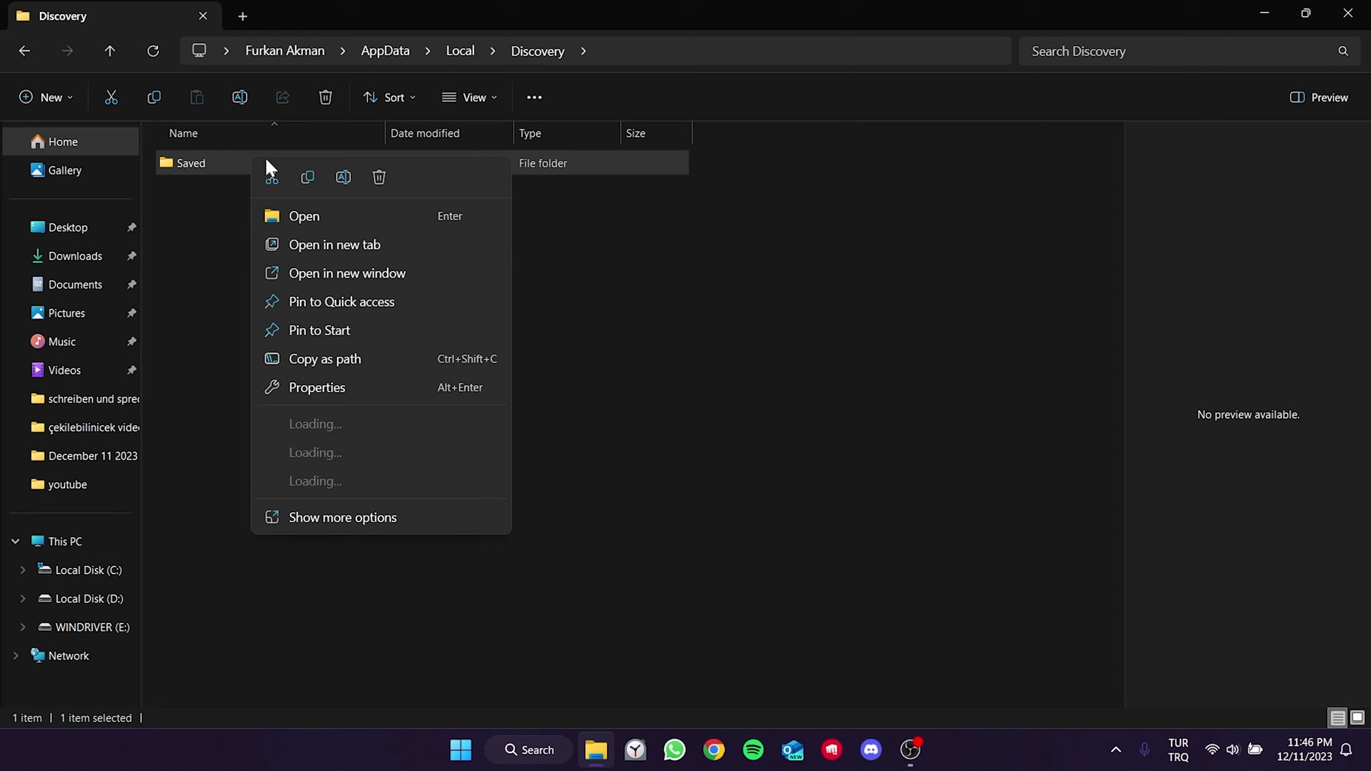
click(379, 177)
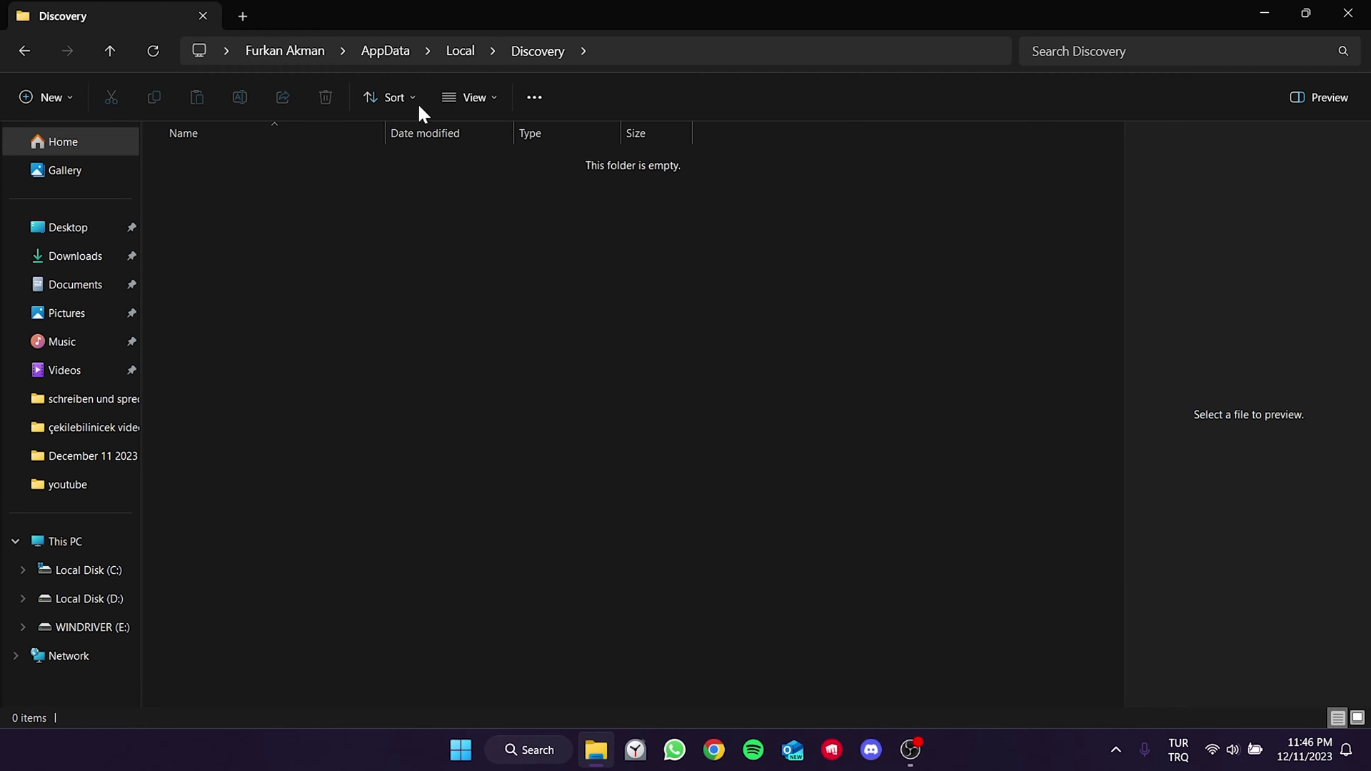
Back in the Local folder, delete the Steam folder.
click(454, 52)
click(782, 357)
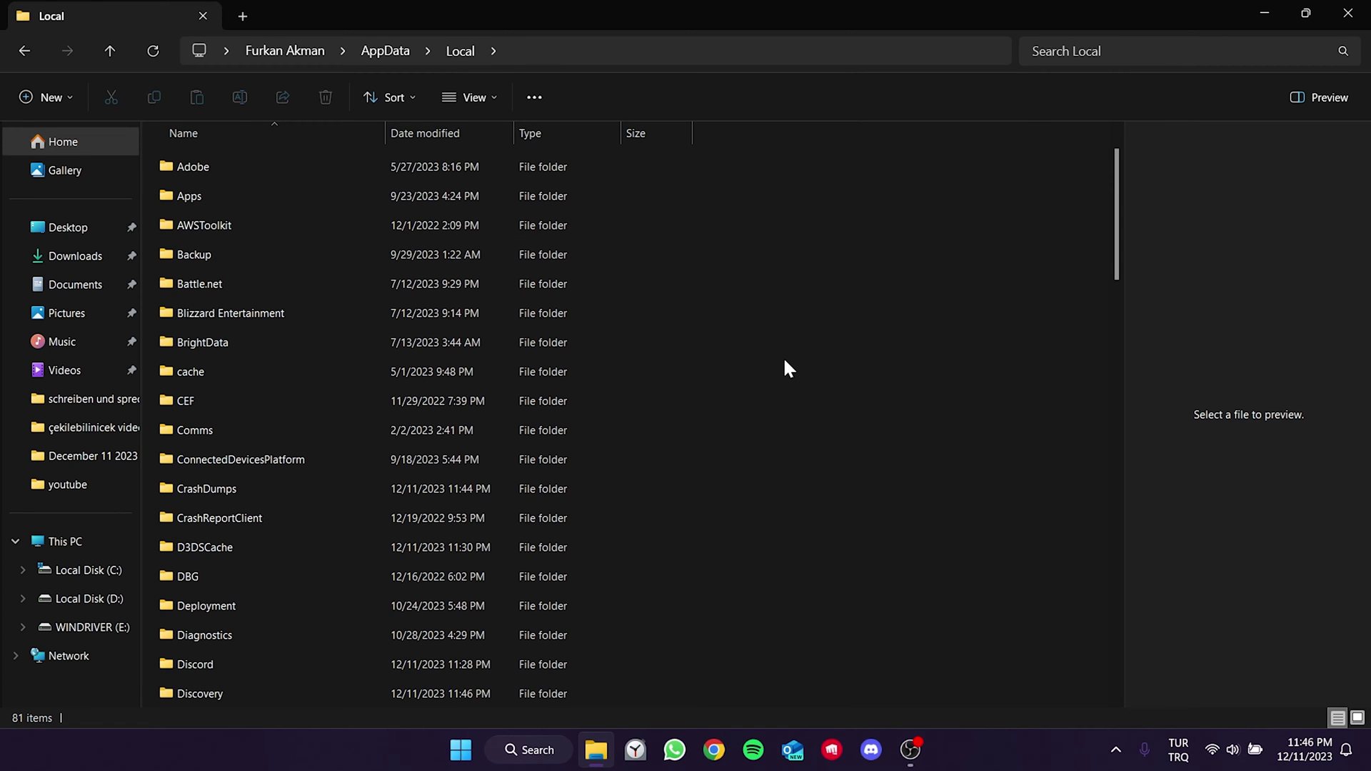
key(s)
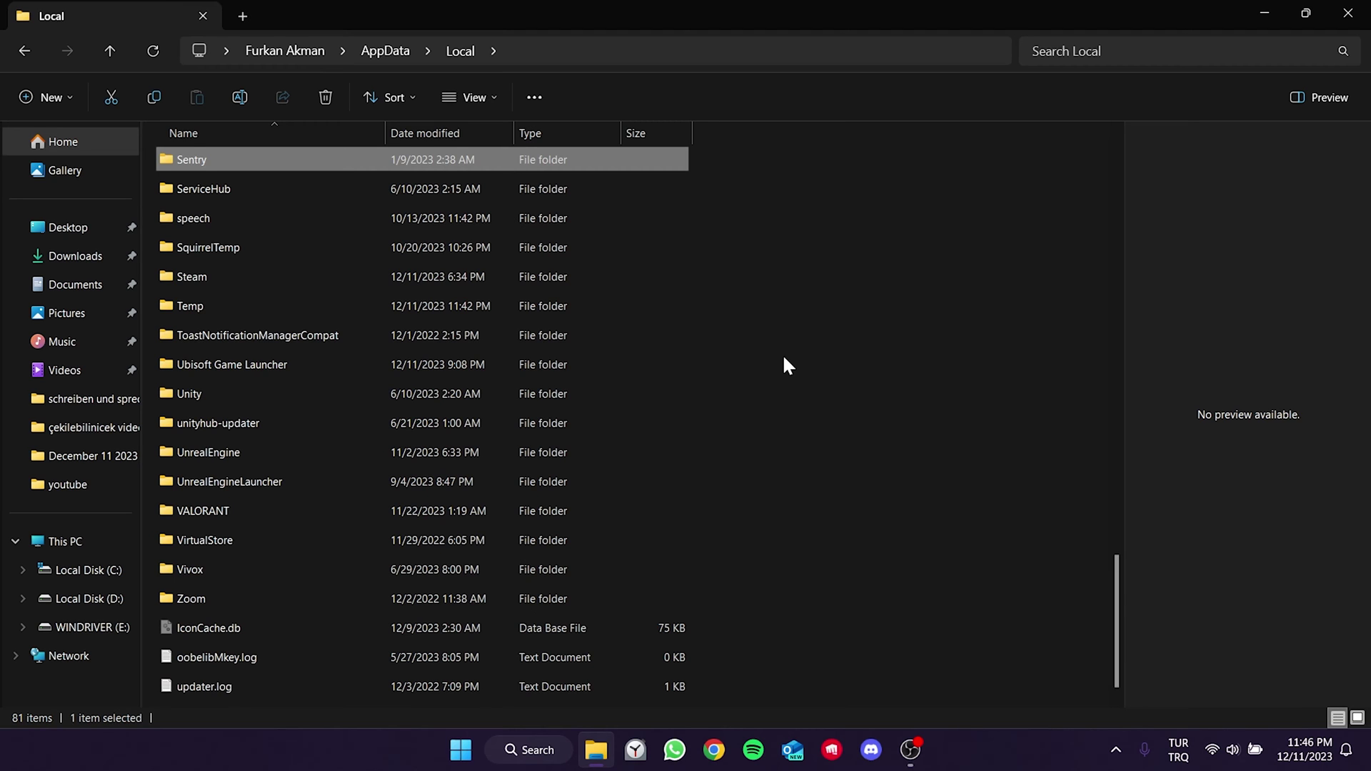
click(245, 272)
right_click(217, 280)
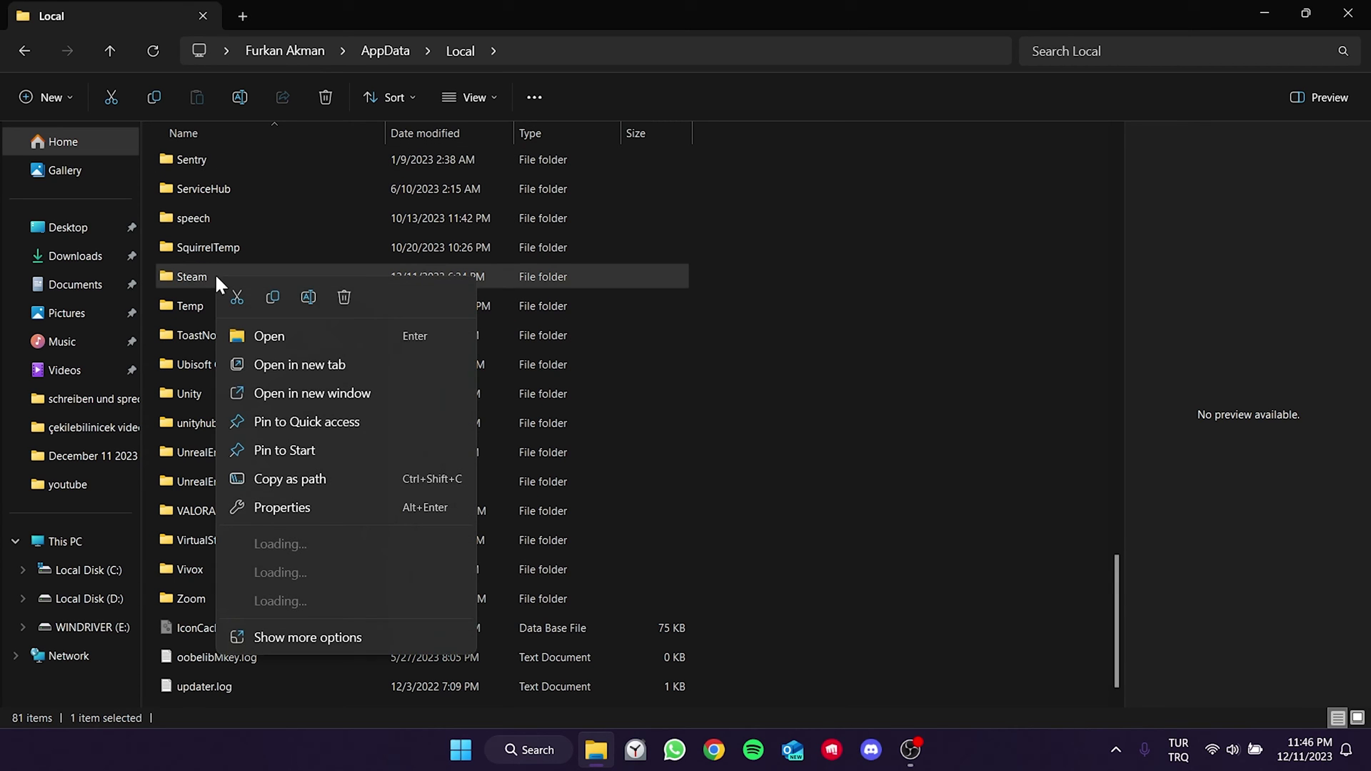
click(339, 294)
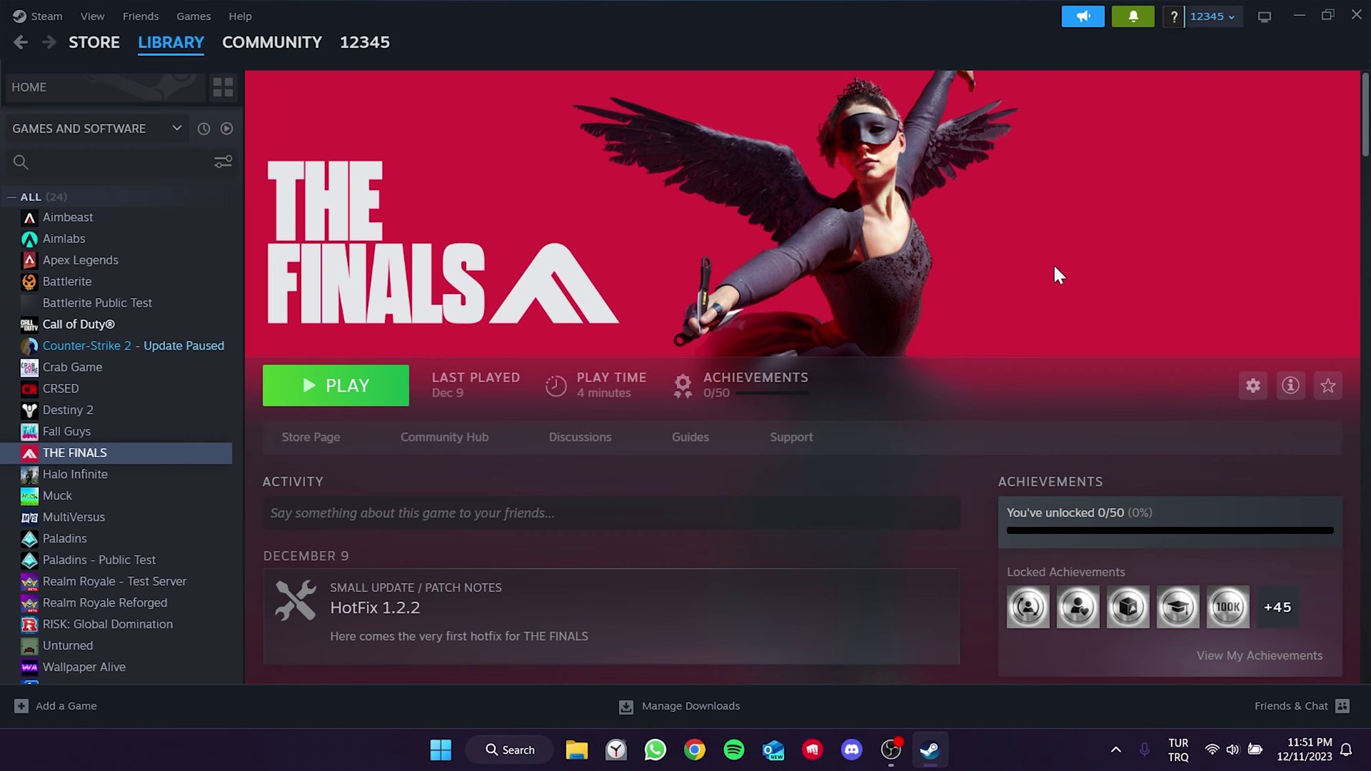
Enter -dx11 as THE FINALS launch option in its Steam Properties.
right_click(124, 457)
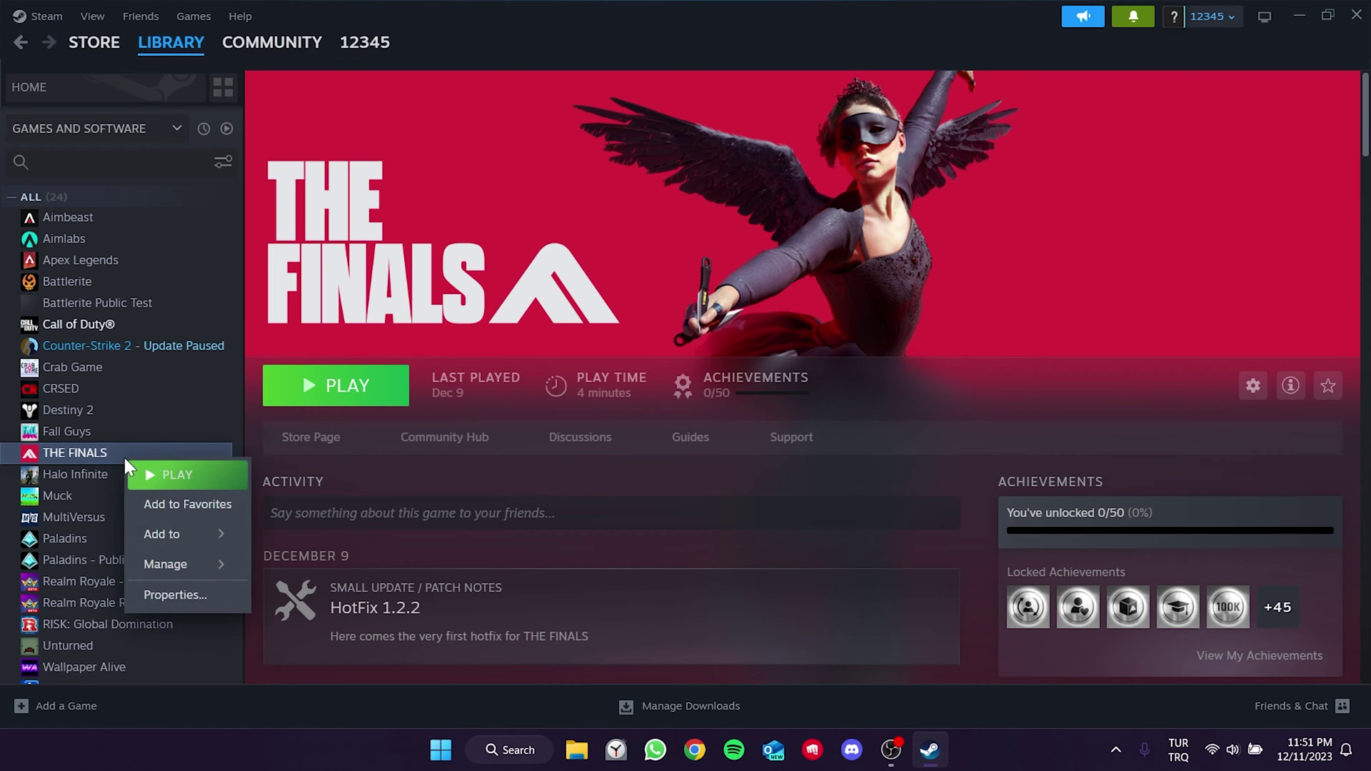
click(172, 606)
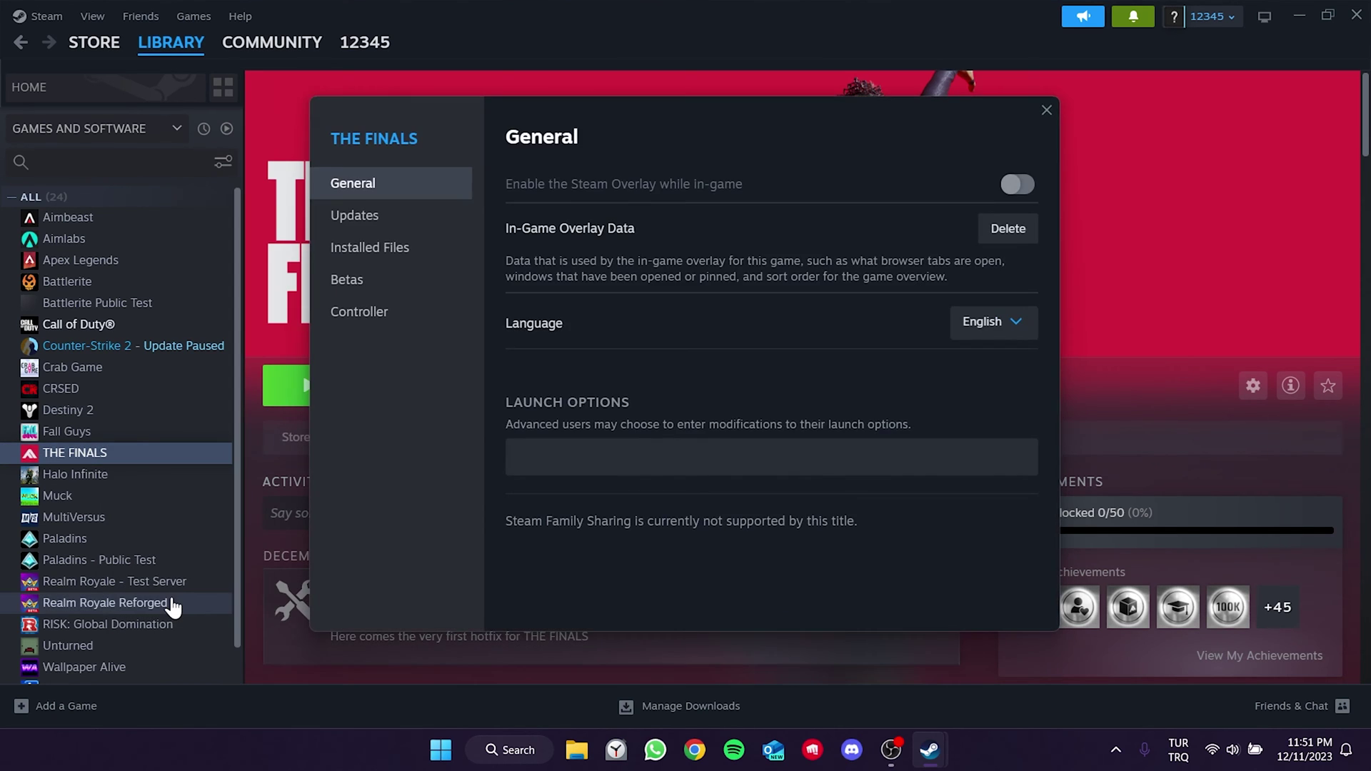
click(618, 468)
text(-dx11)
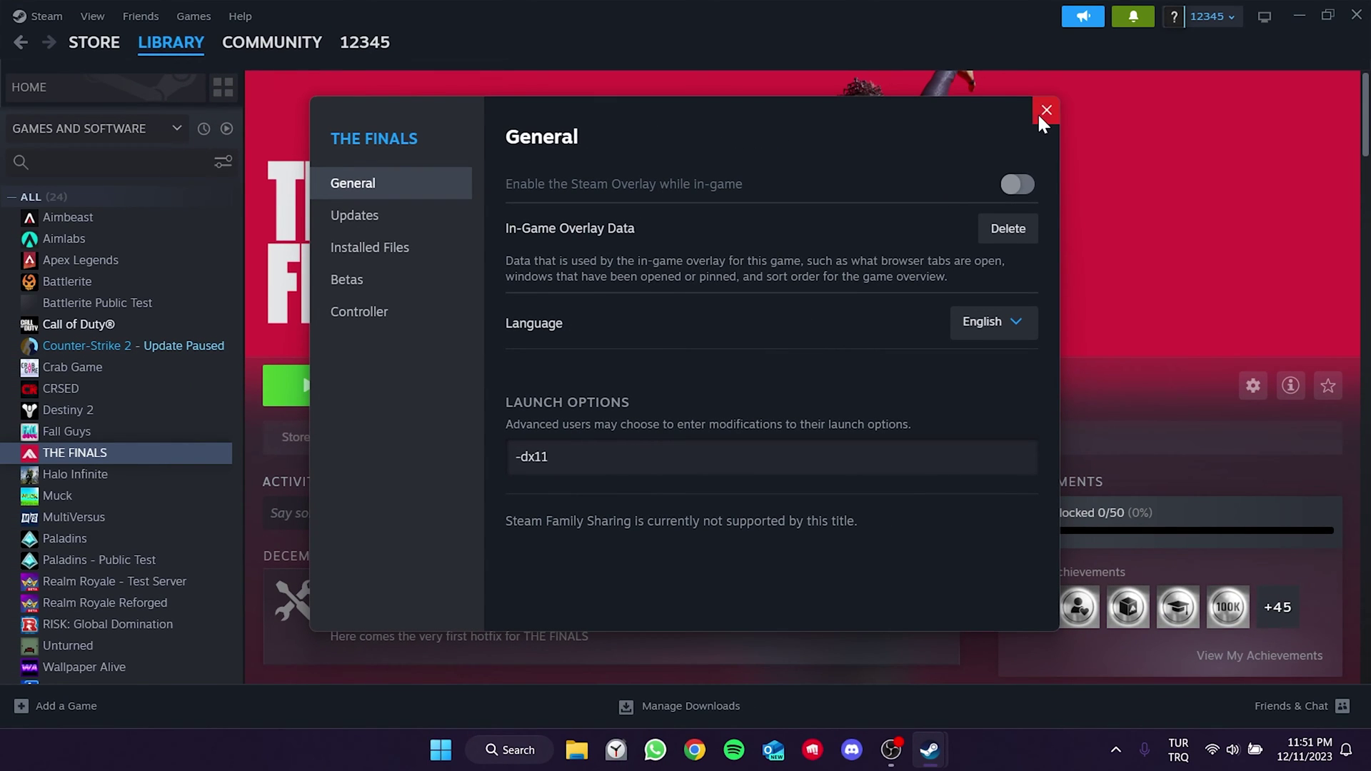
click(1044, 113)
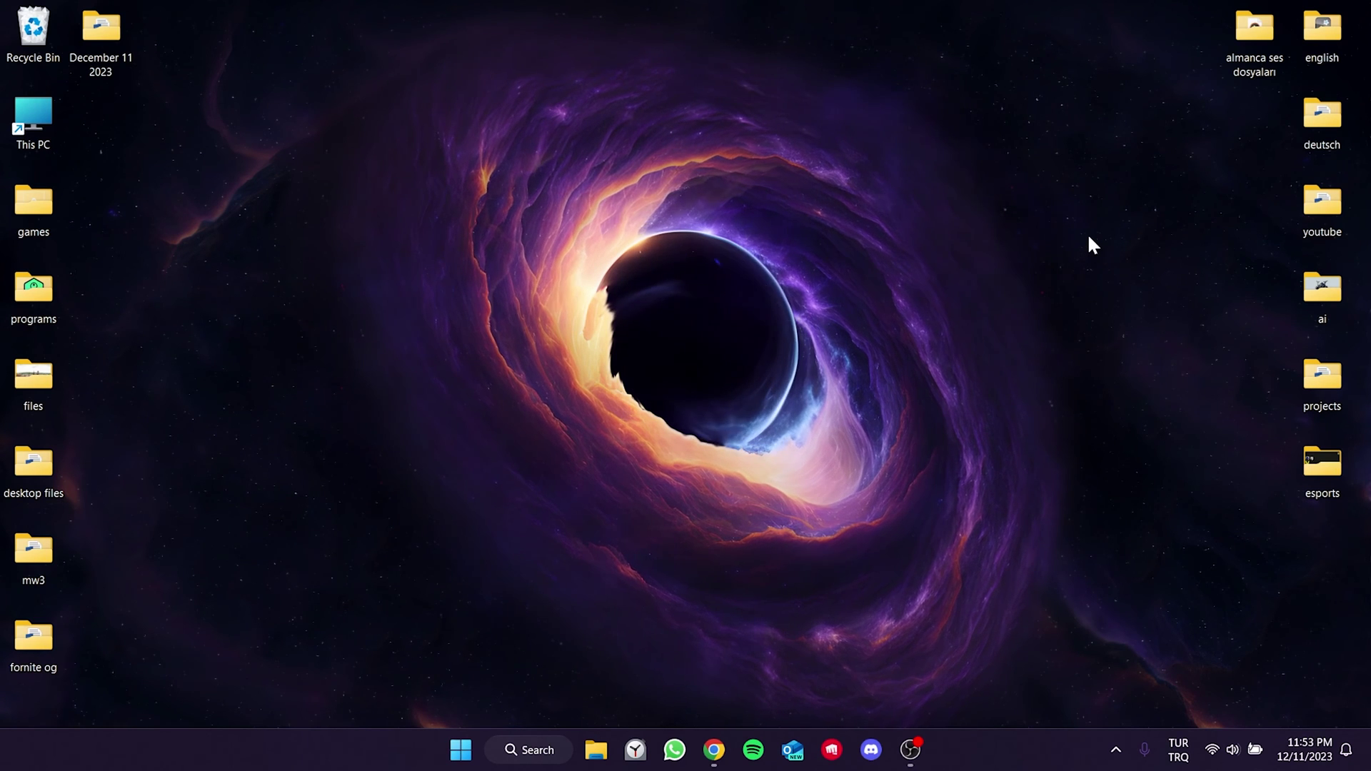
Uninstall NVIDIA Graphics Driver 546.17 from Control Panel's Programs and Features list.
click(505, 751)
text(control panel)
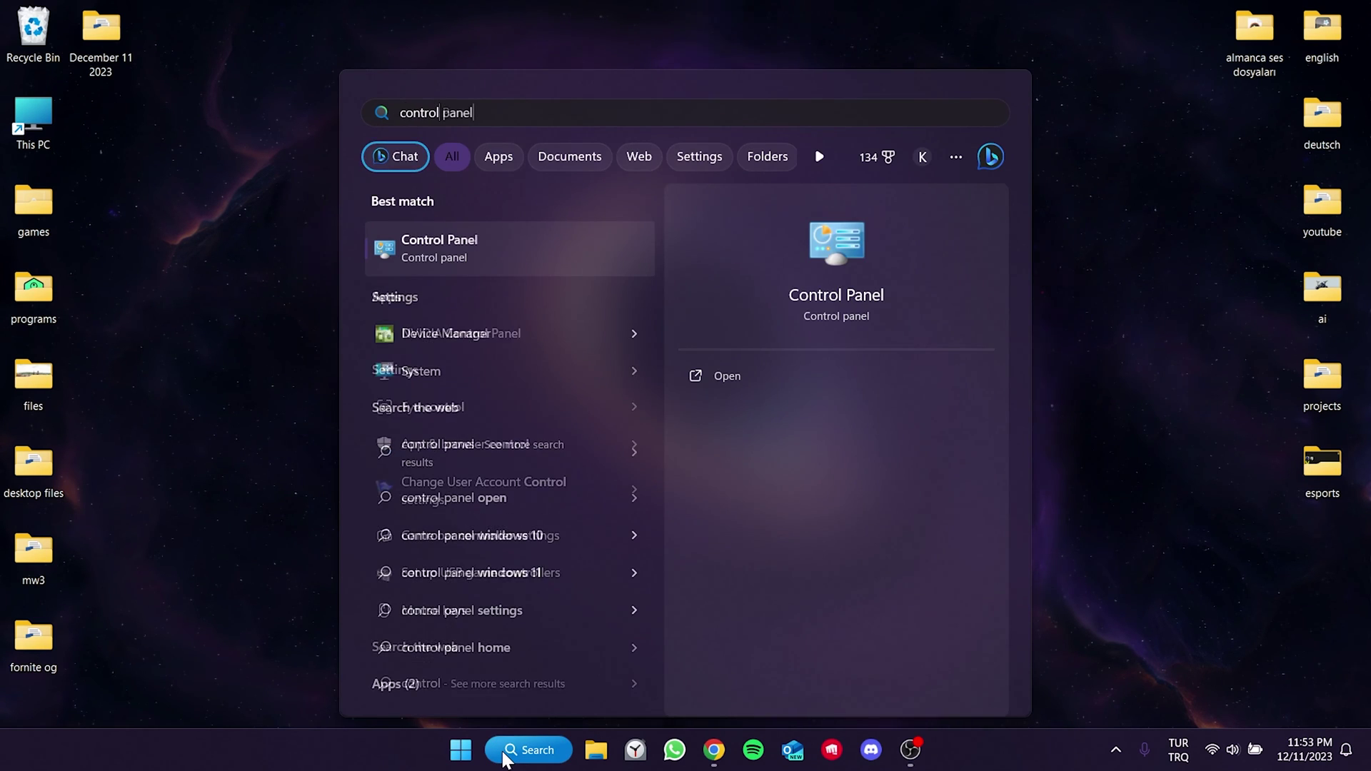
click(492, 250)
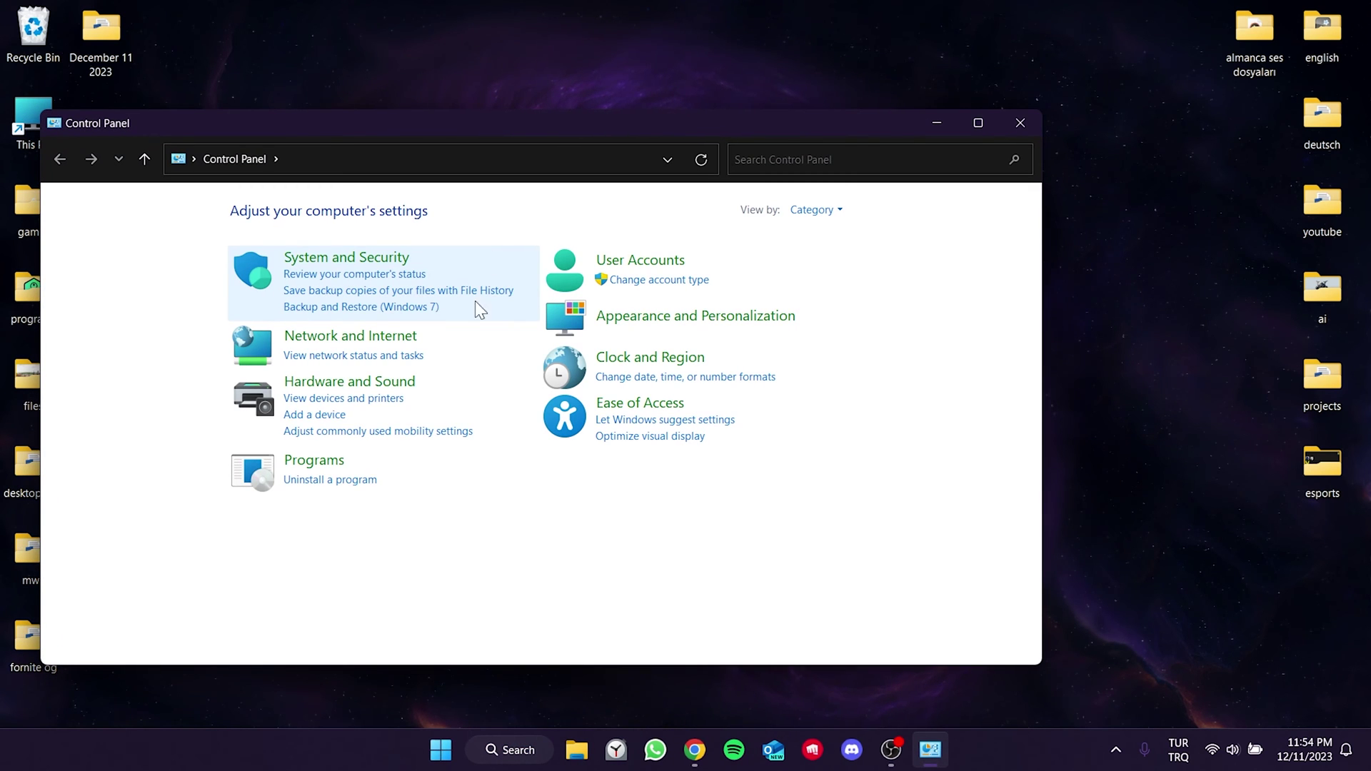
click(322, 481)
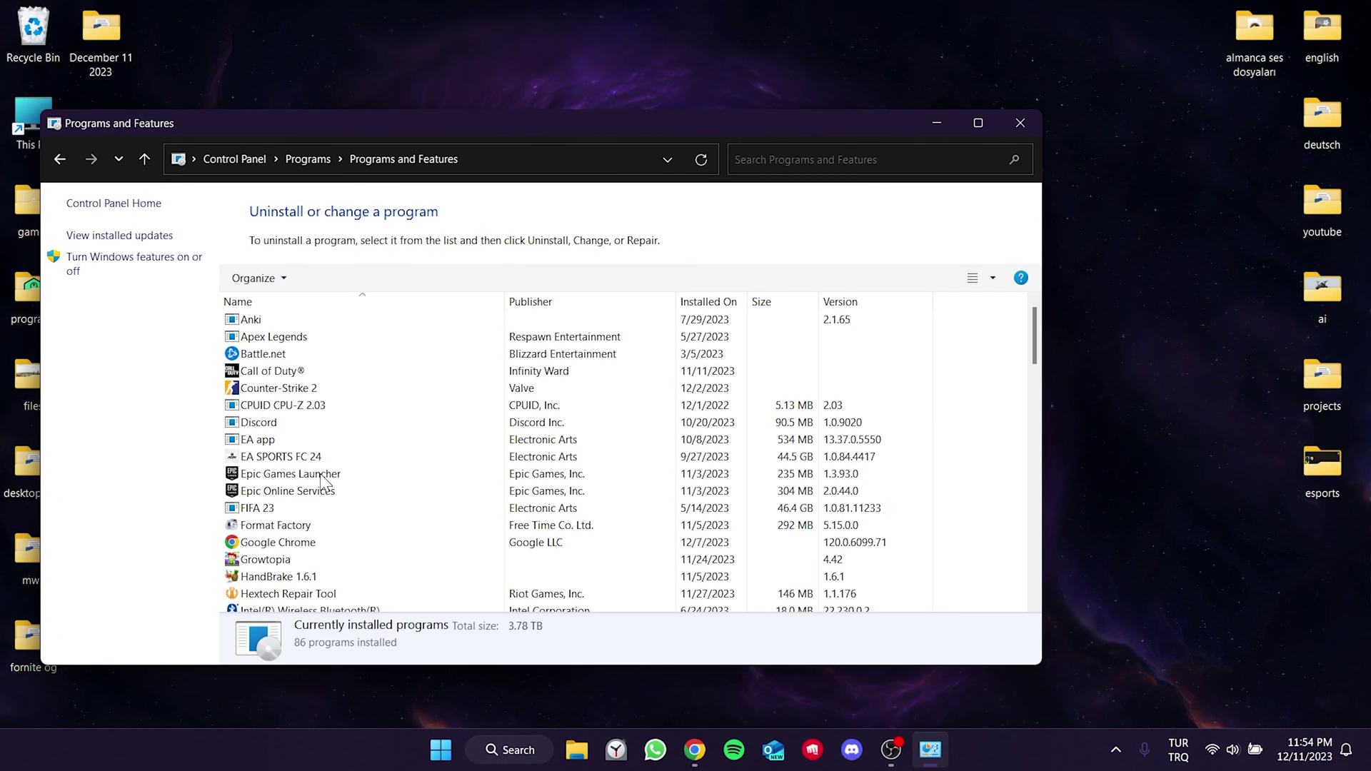
double_click(683, 123)
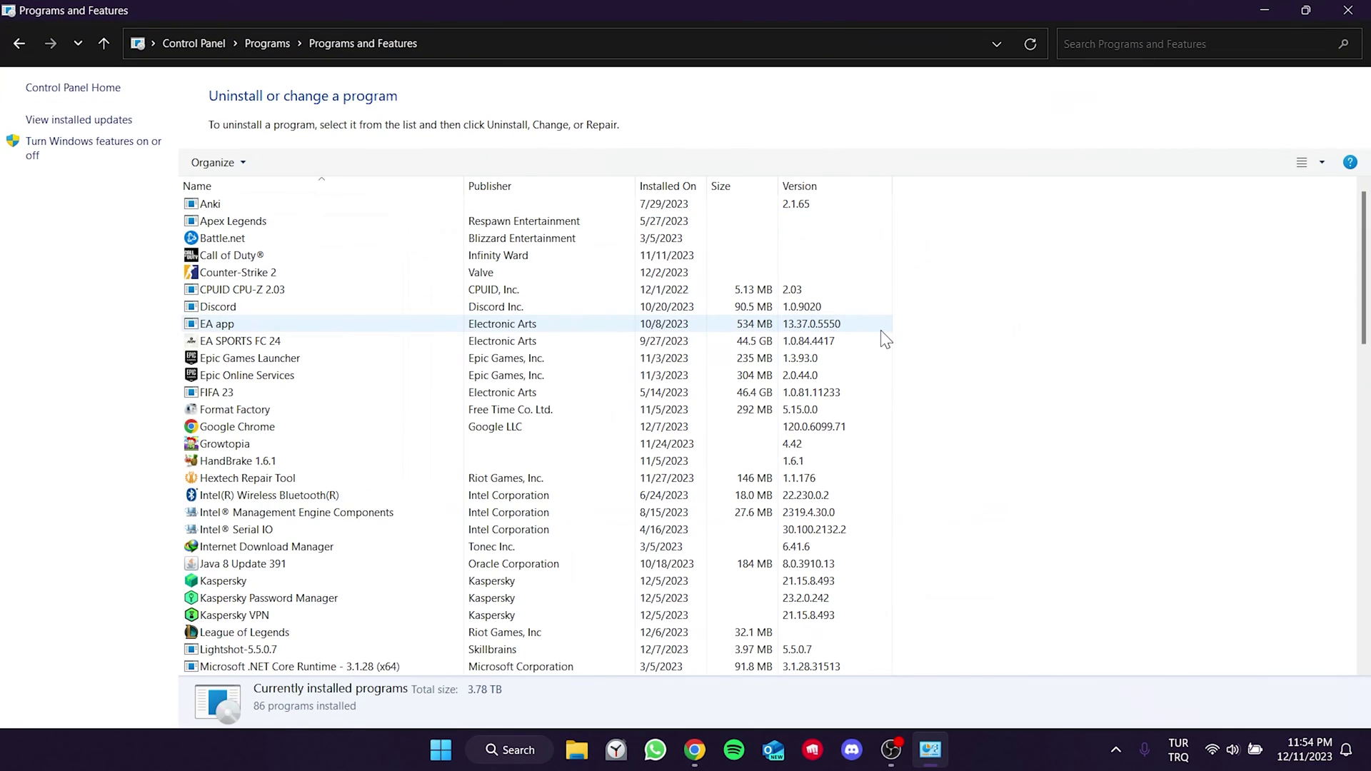
key(n)
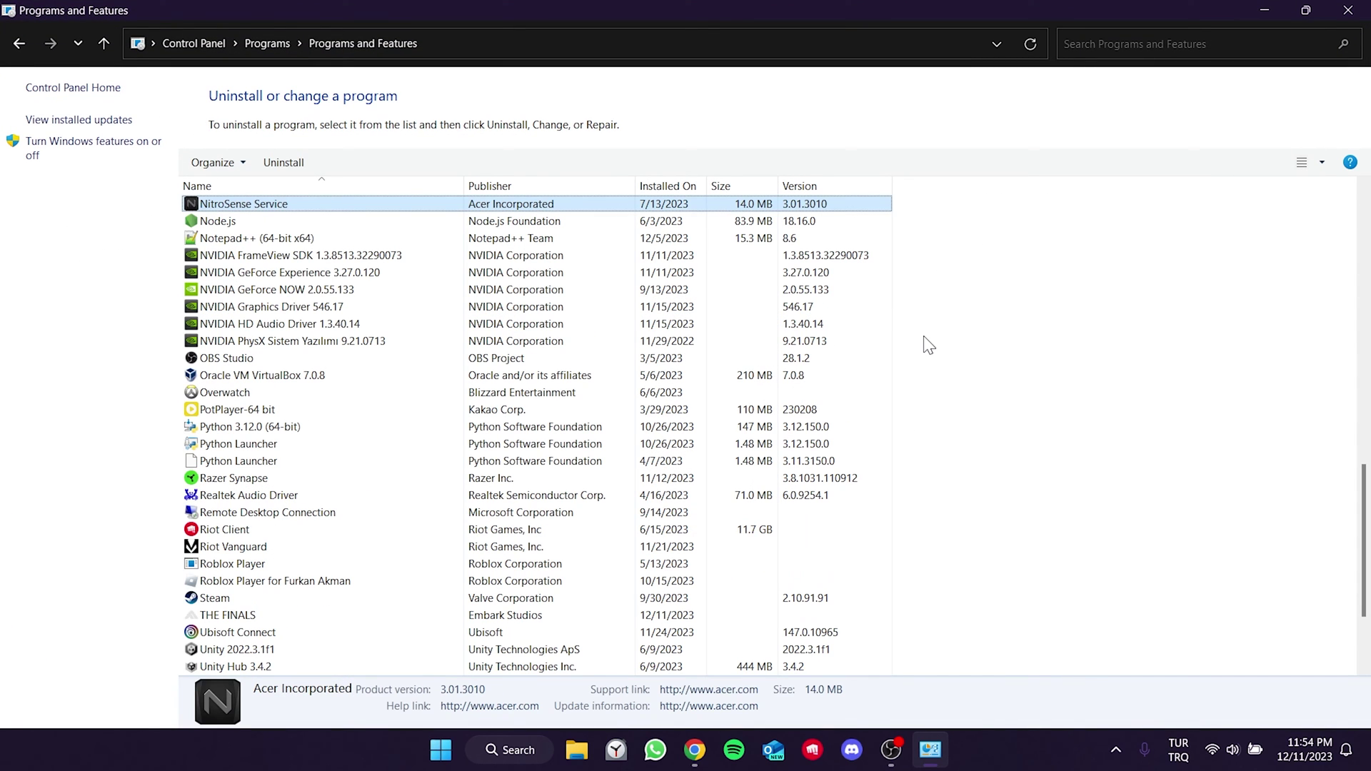
click(264, 309)
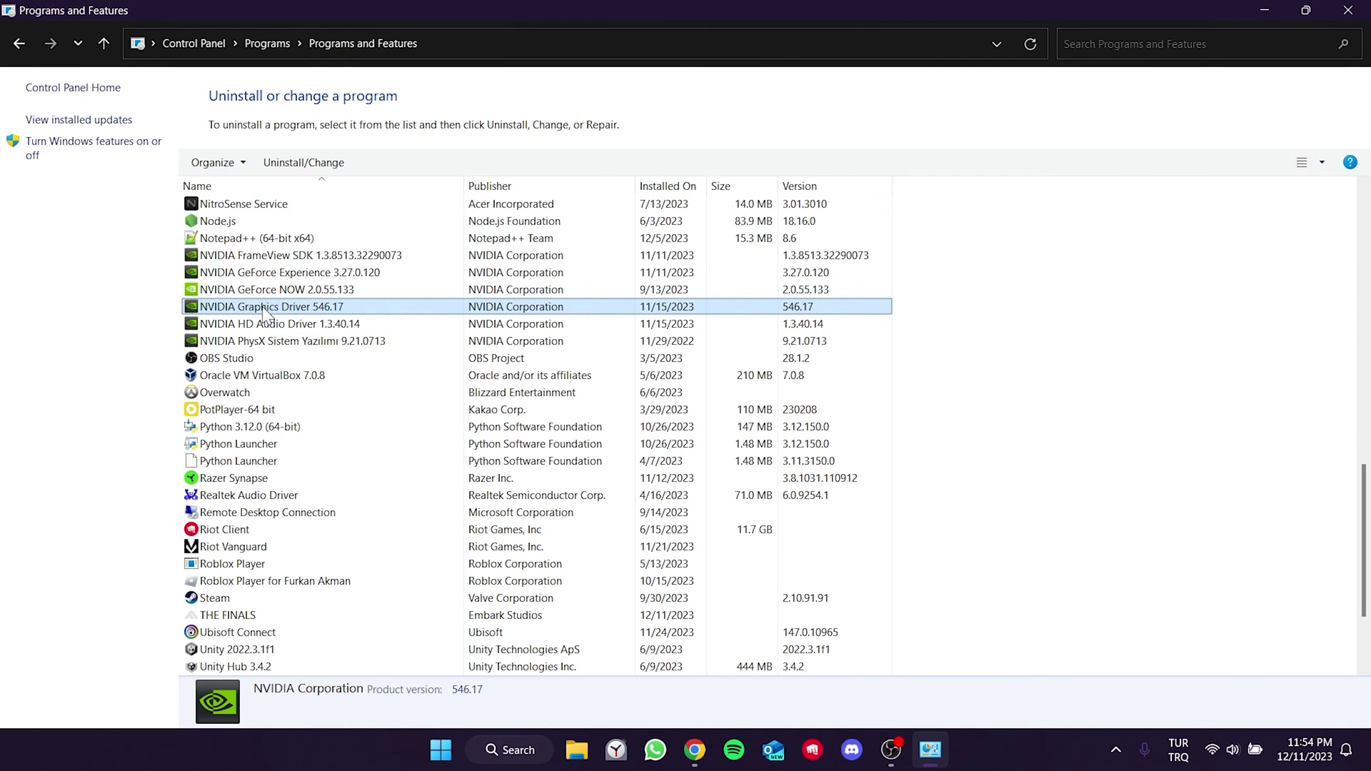
right_click(265, 312)
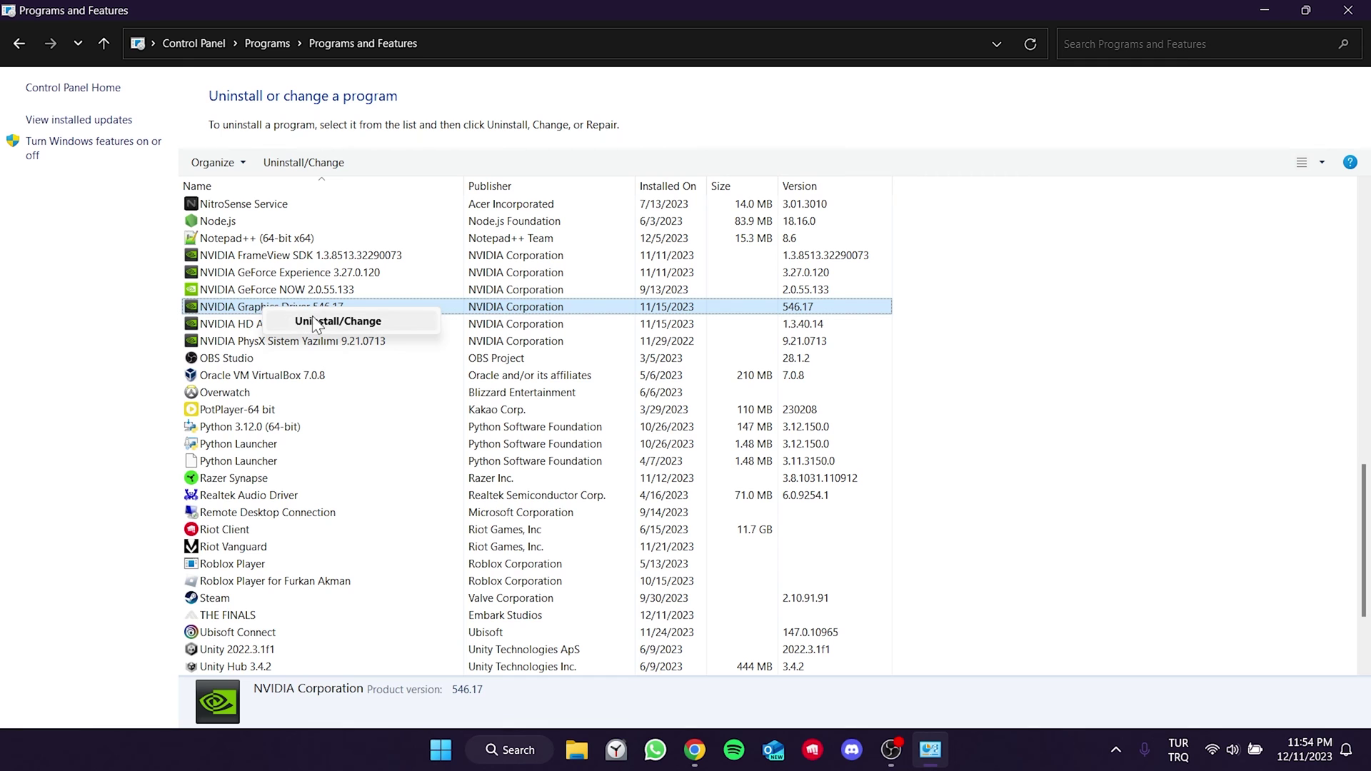
click(350, 323)
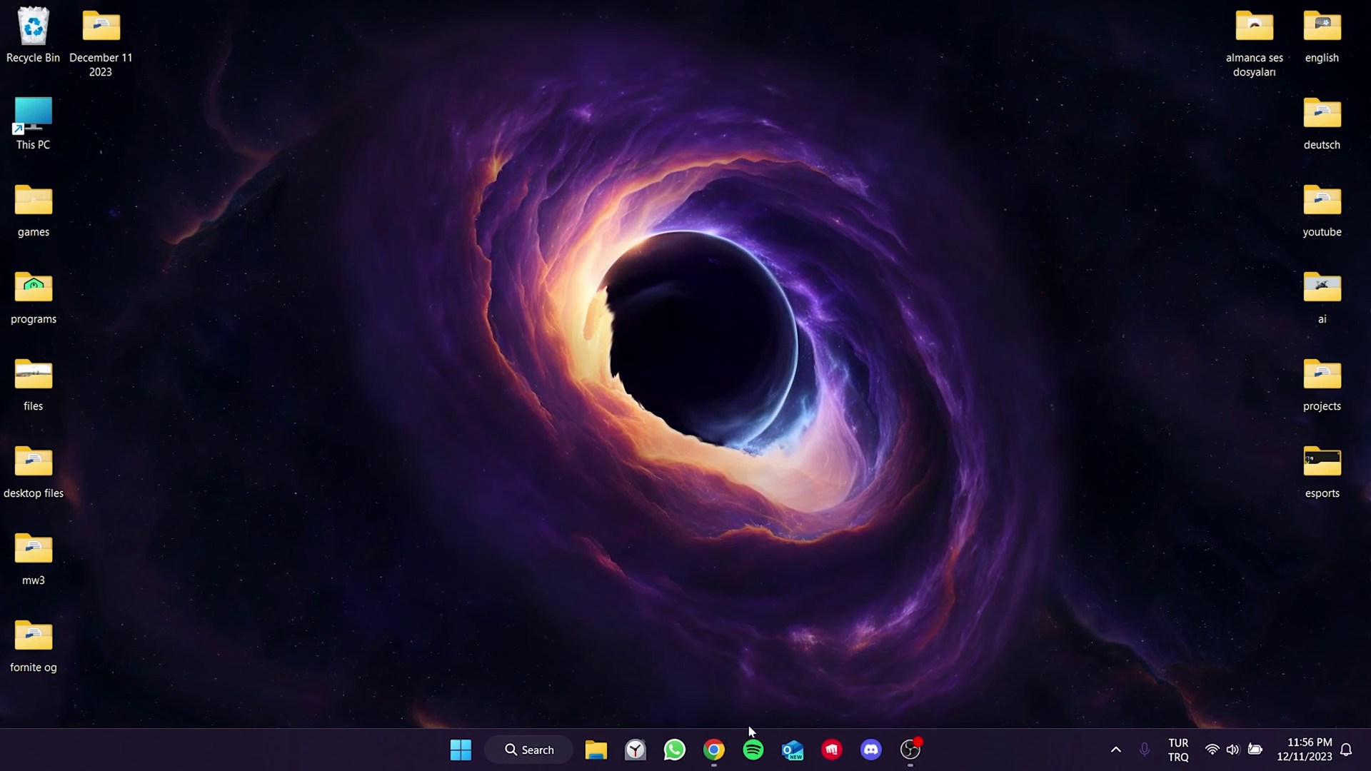
Load the NVIDIA 546.01 driver URL in Chrome and save the installer to the Desktop.
click(715, 751)
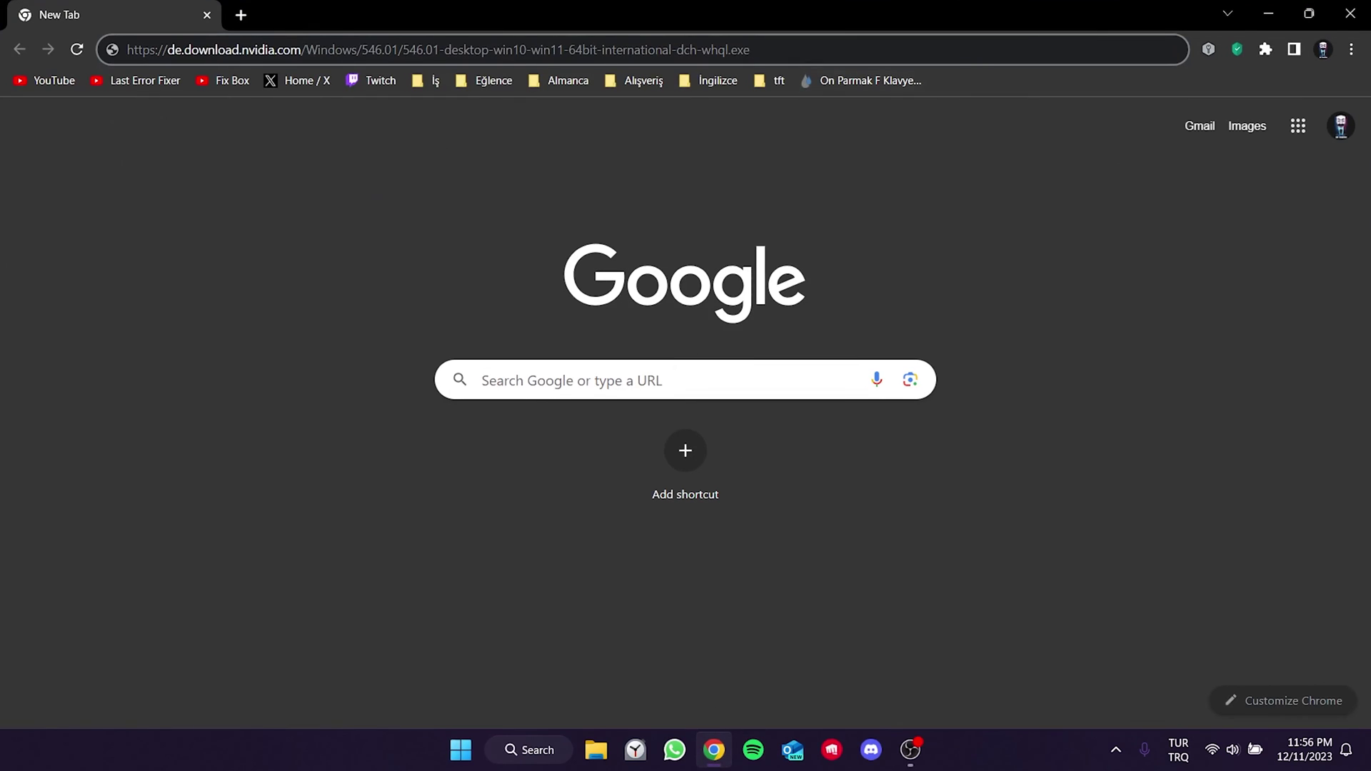
drag(750, 49, 126, 50)
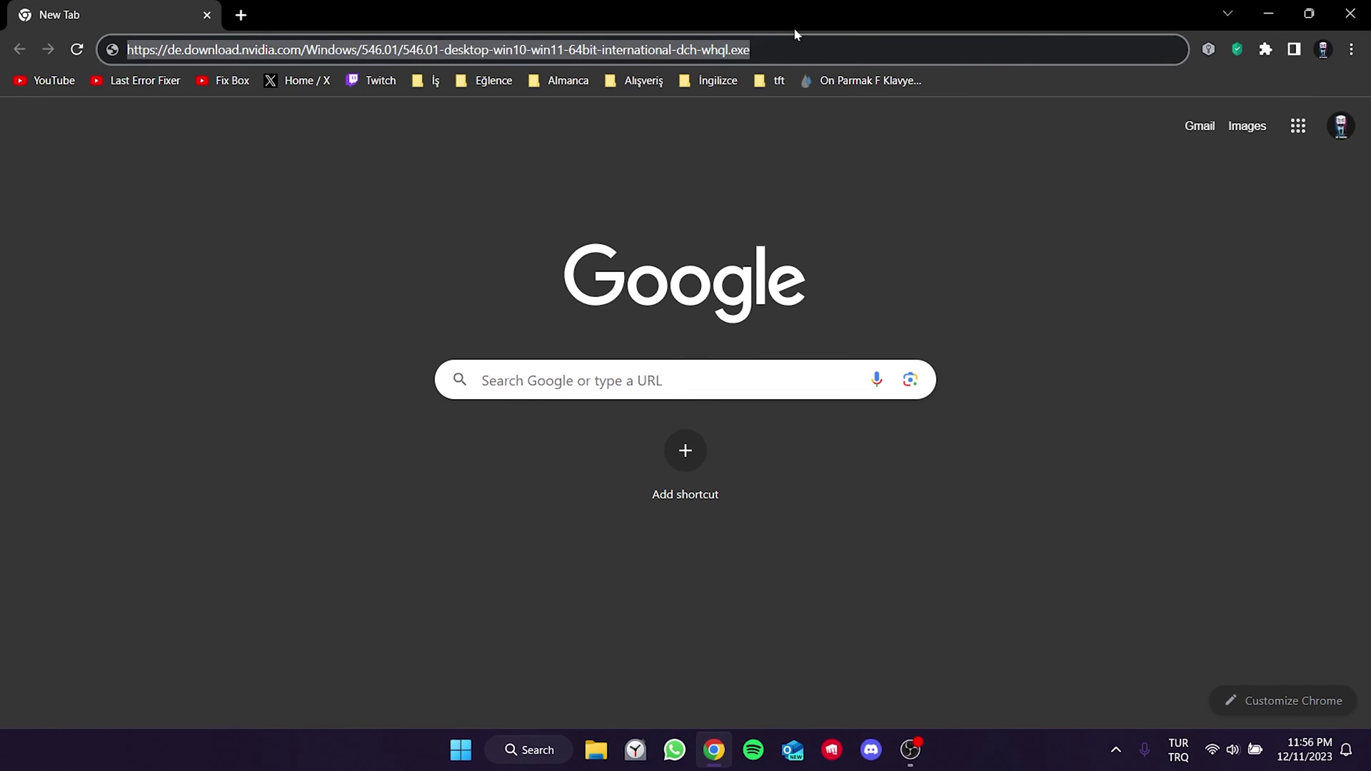
key(Right)
key(Return)
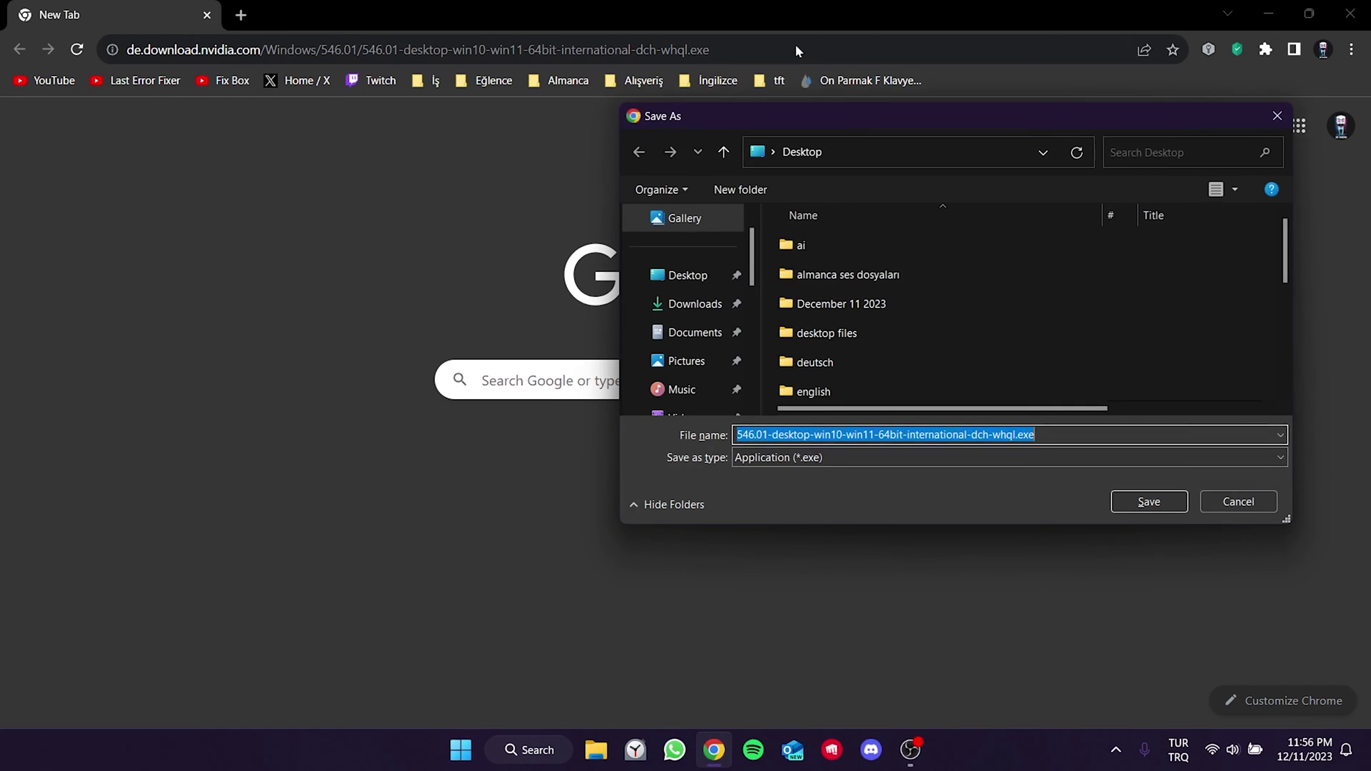
click(690, 275)
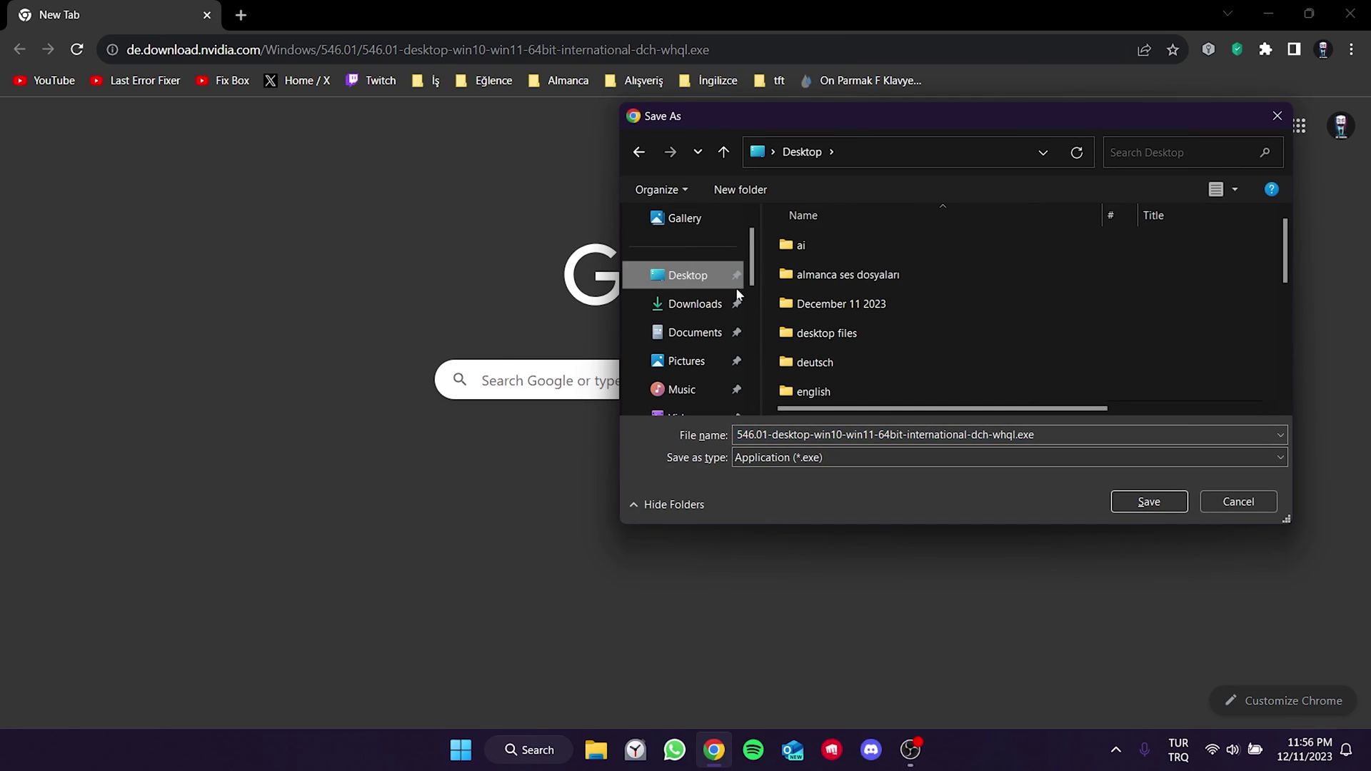
click(1145, 508)
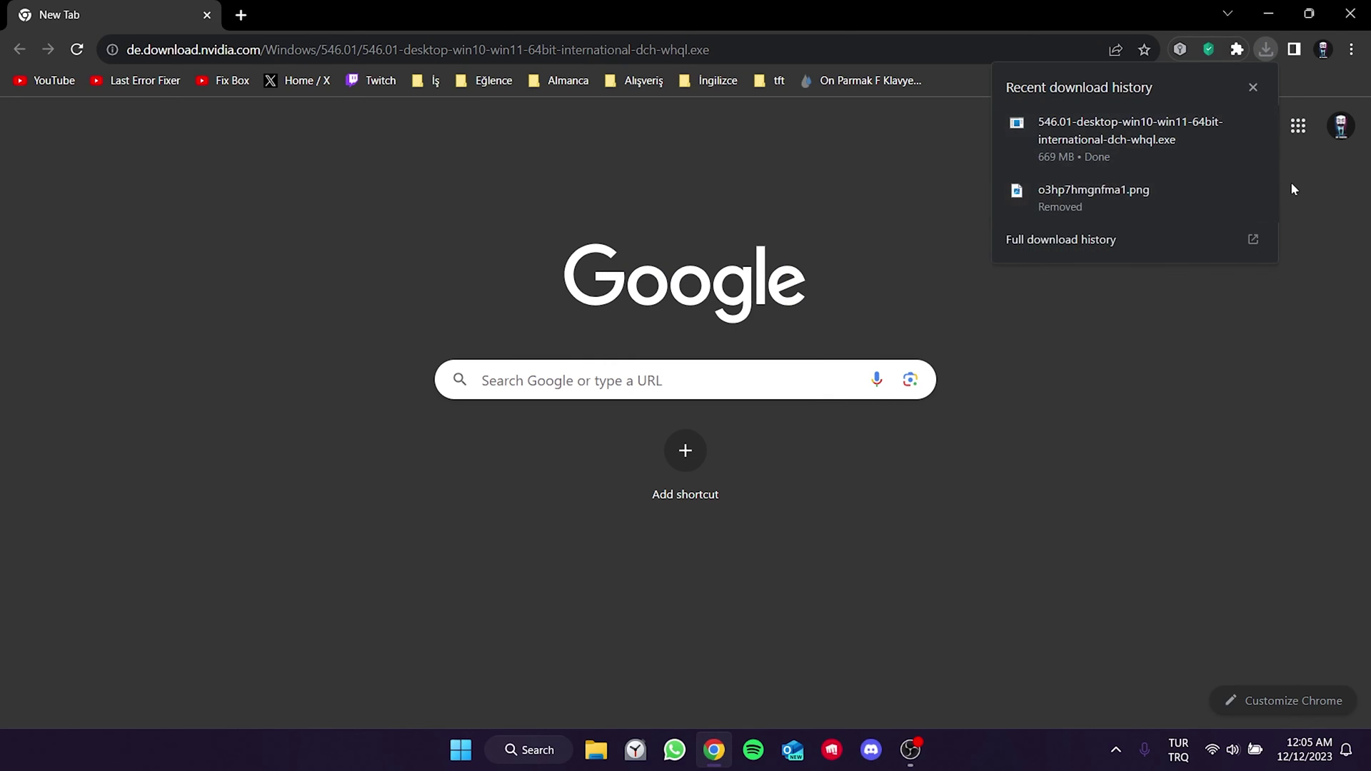
Close Chrome and install driver 546.01 with the default extraction folder and Express option.
click(1349, 8)
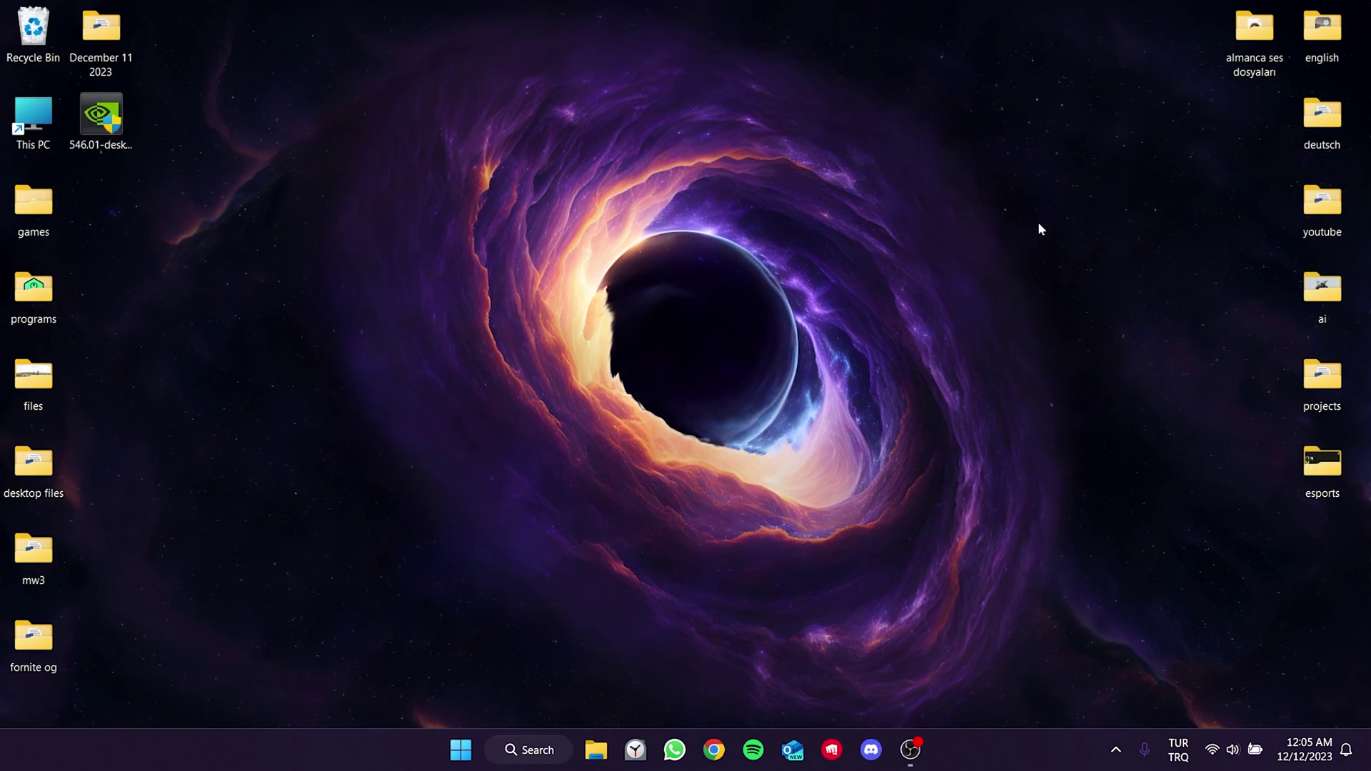
double_click(107, 127)
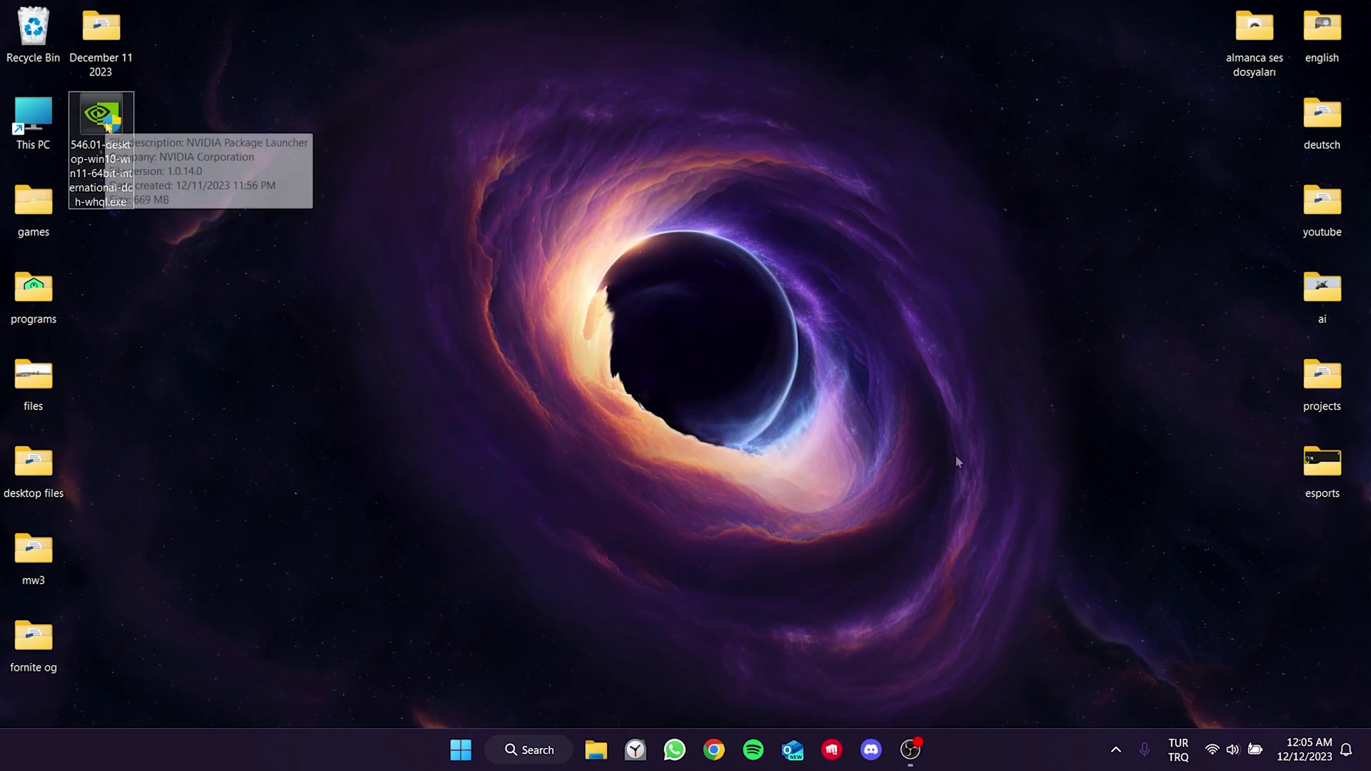
click(641, 406)
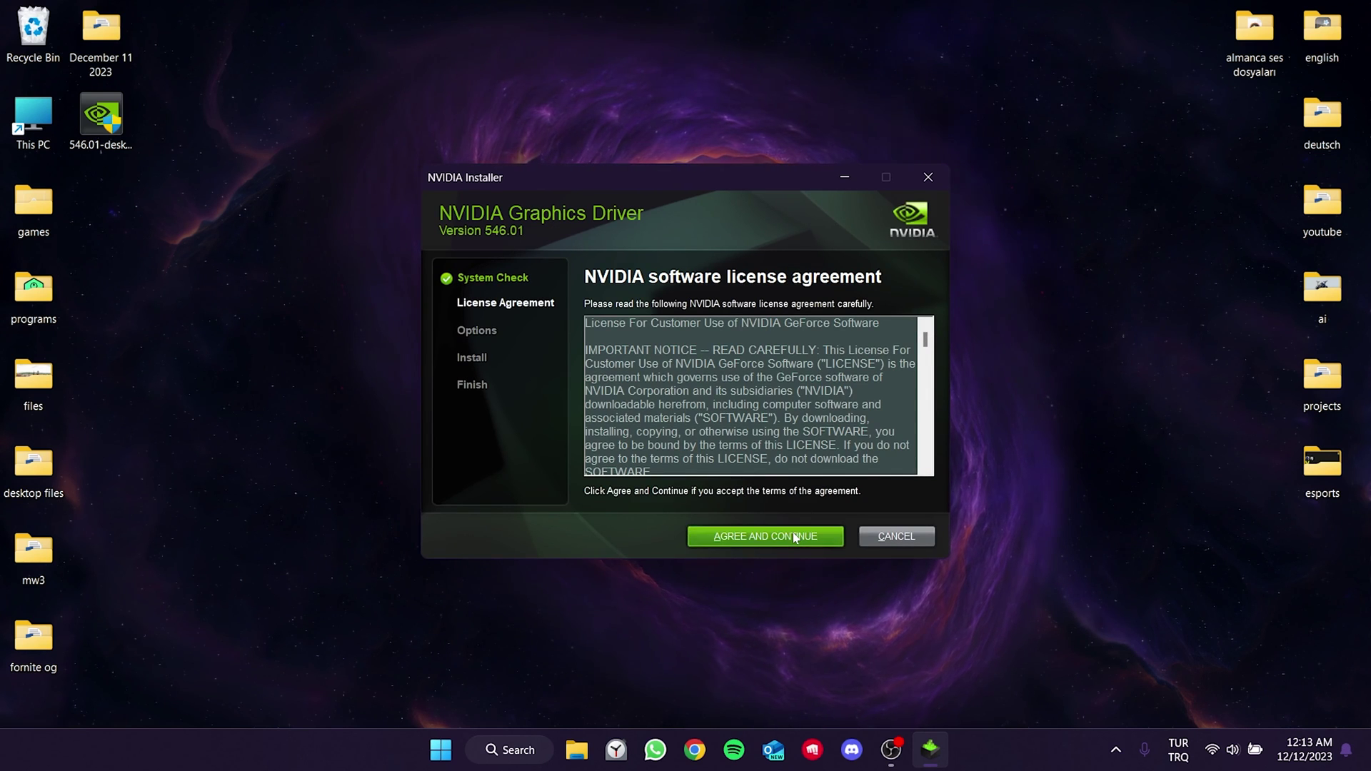
click(794, 537)
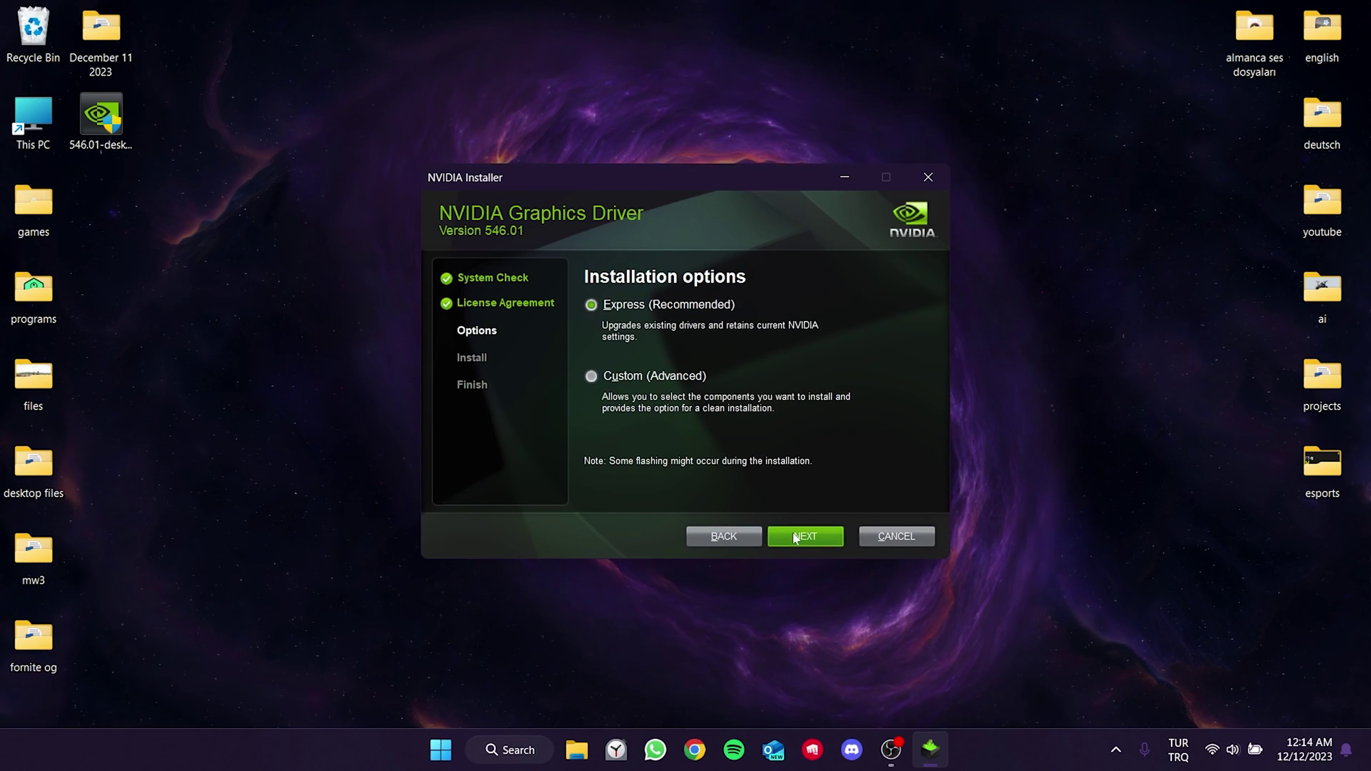
click(795, 537)
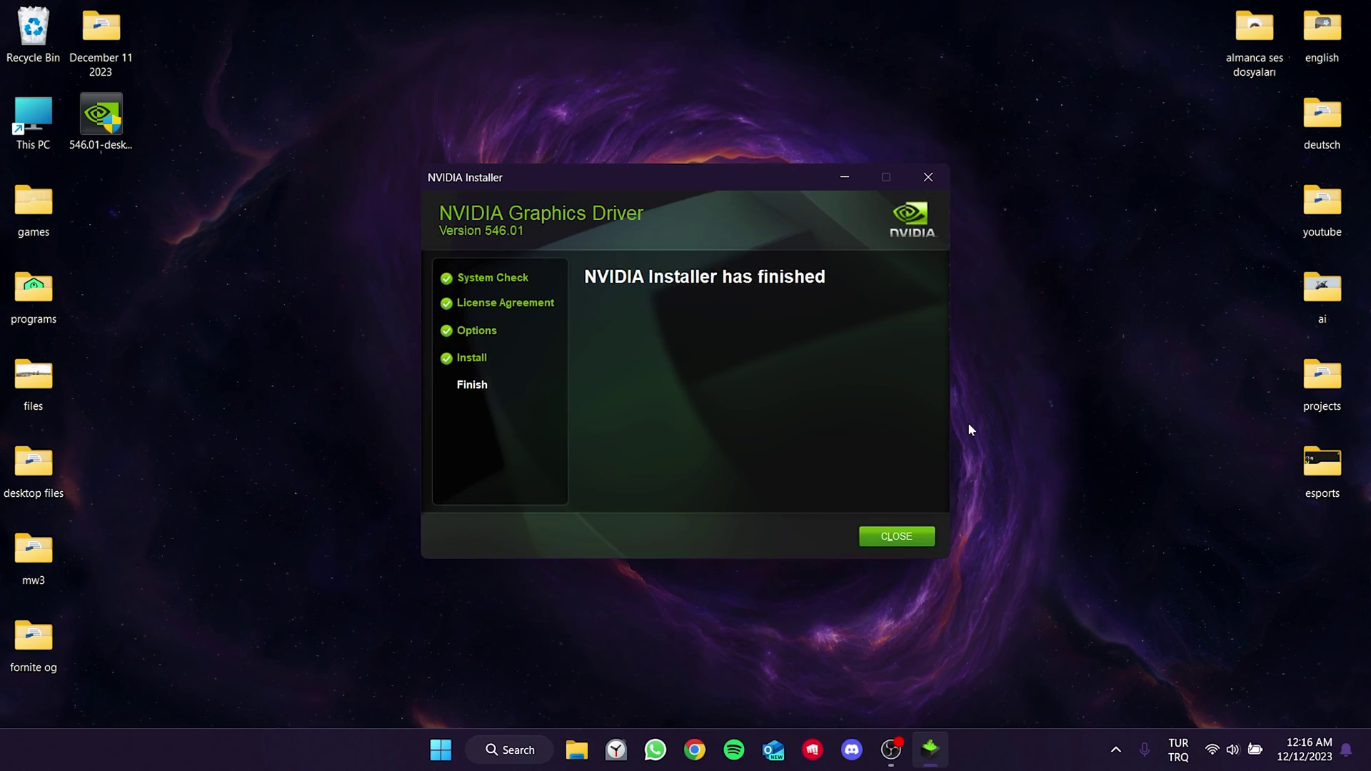
Close the finished NVIDIA installer and bring up the Shut Down Windows dialog.
key(Return)
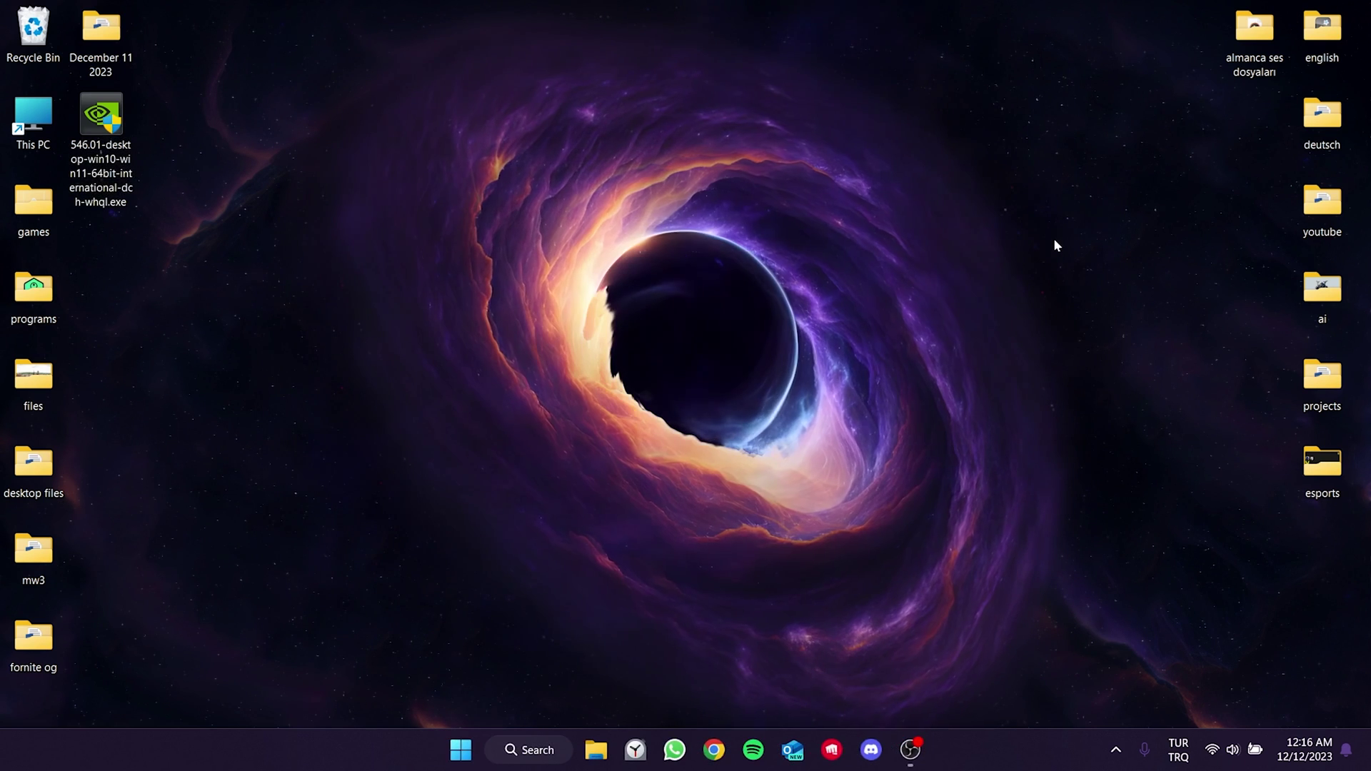
key(alt+F4)
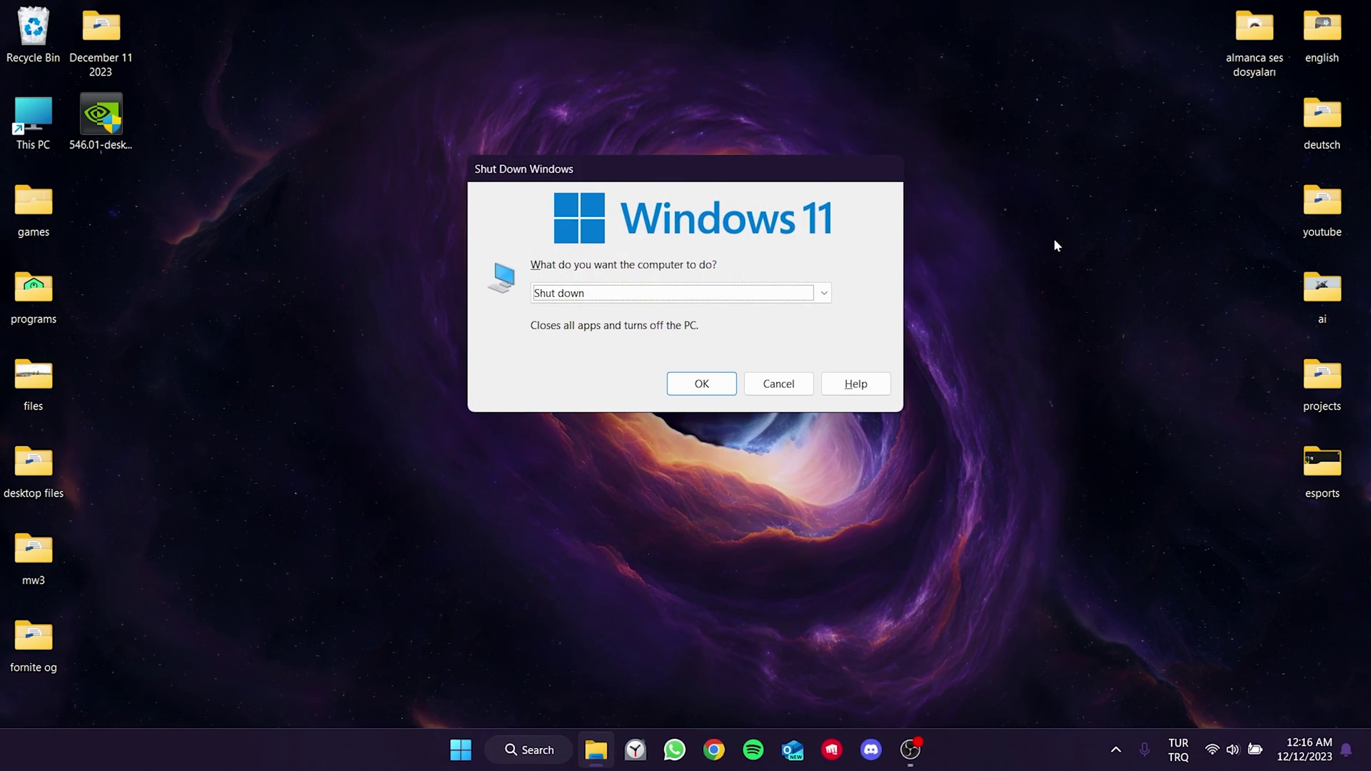